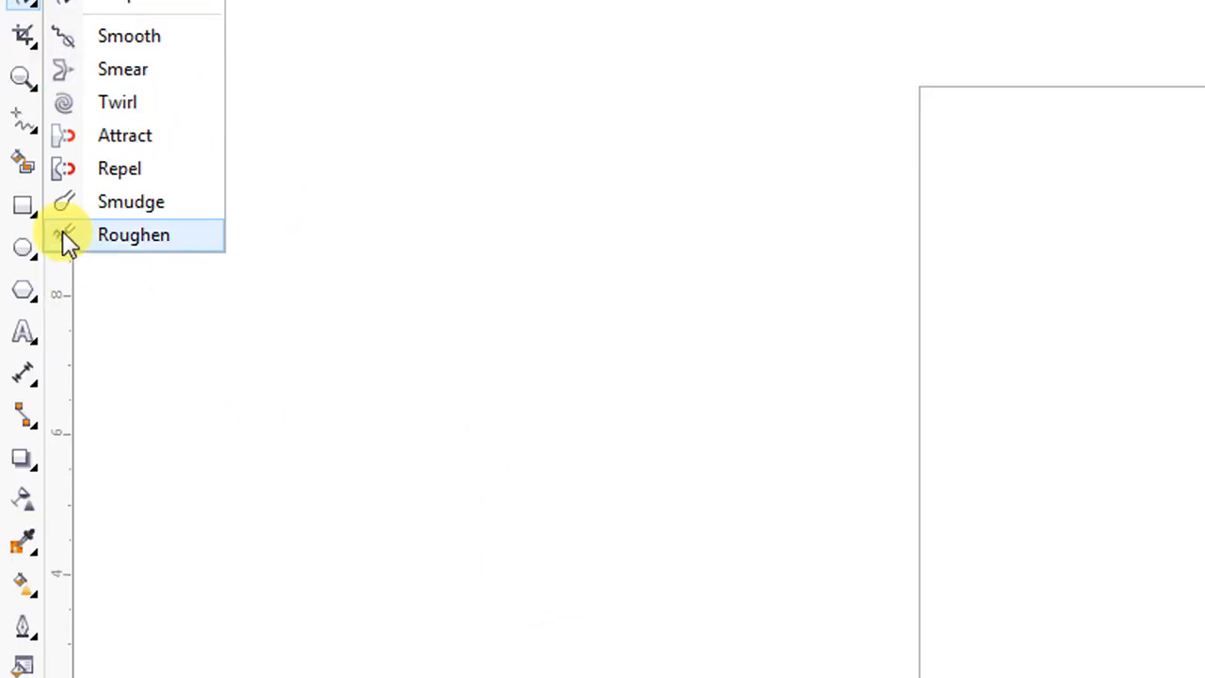
# Draw a rectangle about 4.3 by 3.6 inches near the left edge of the page
pyautogui.click(25, 208)
pyautogui.moveTo(948, 261); pyautogui.dragTo(1178, 477)
pyautogui.moveTo(1083, 485); pyautogui.dragTo(1155, 513)
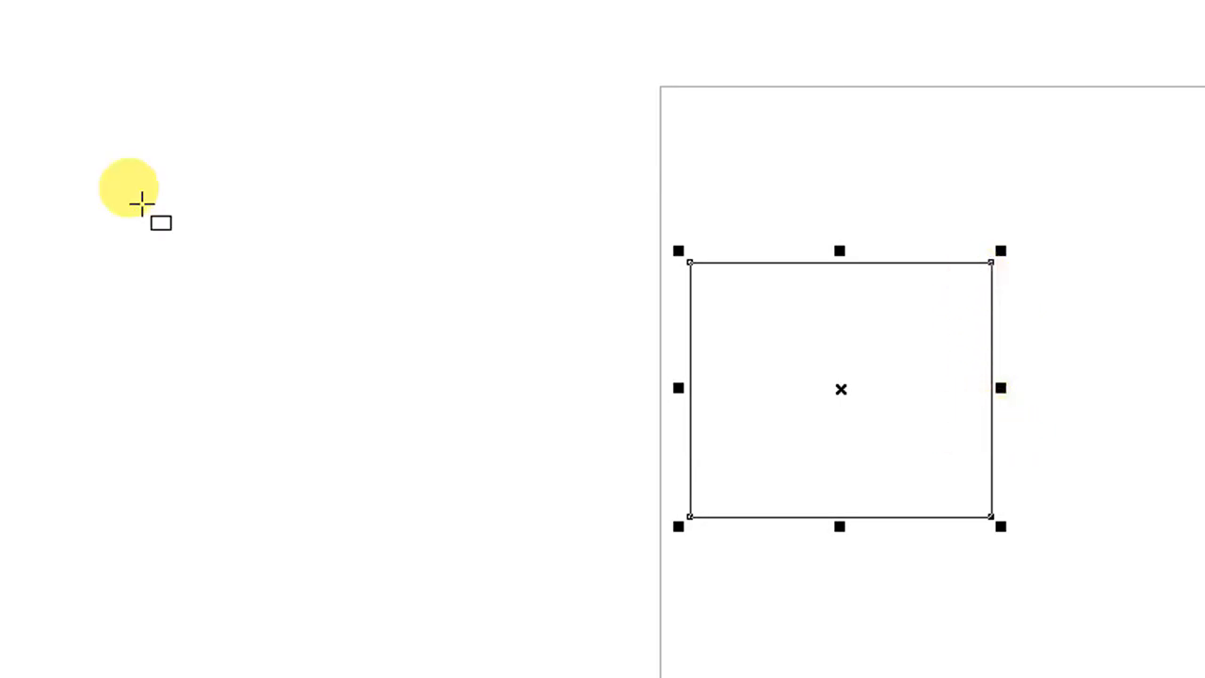
# Round all four corners of the rectangle to a radius of about 0.8 inches with the Shape tool
pyautogui.click(26, 101)
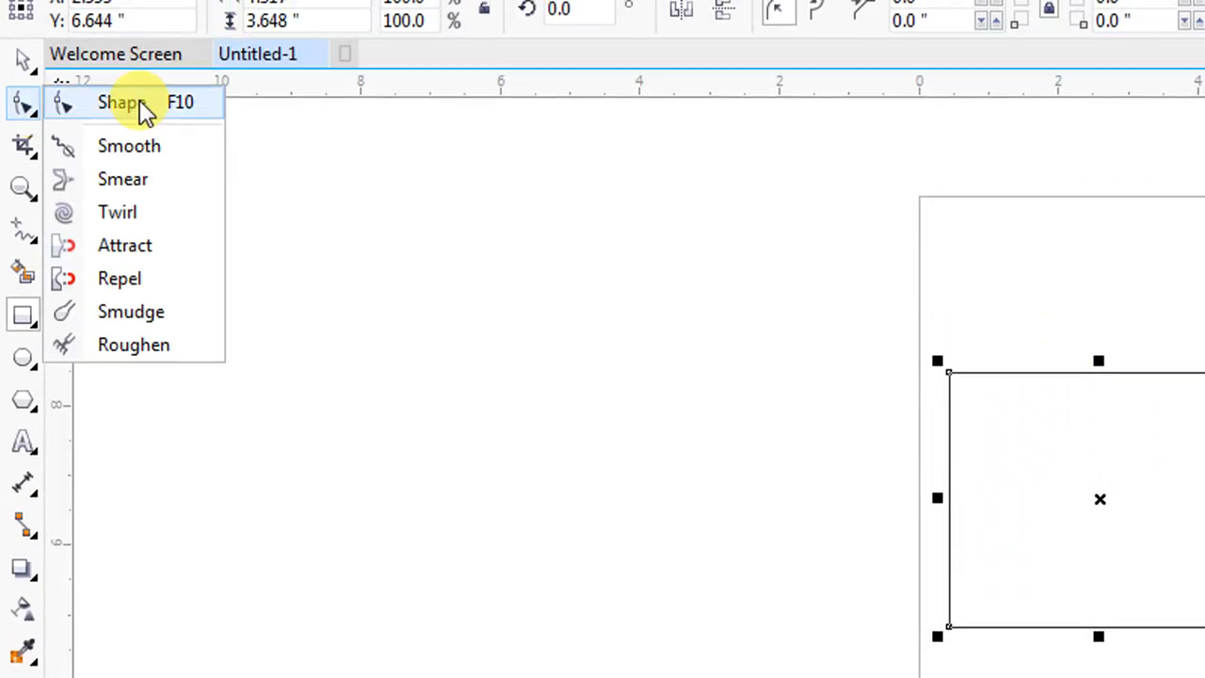
pyautogui.click(141, 106)
pyautogui.moveTo(953, 379); pyautogui.dragTo(1019, 451)
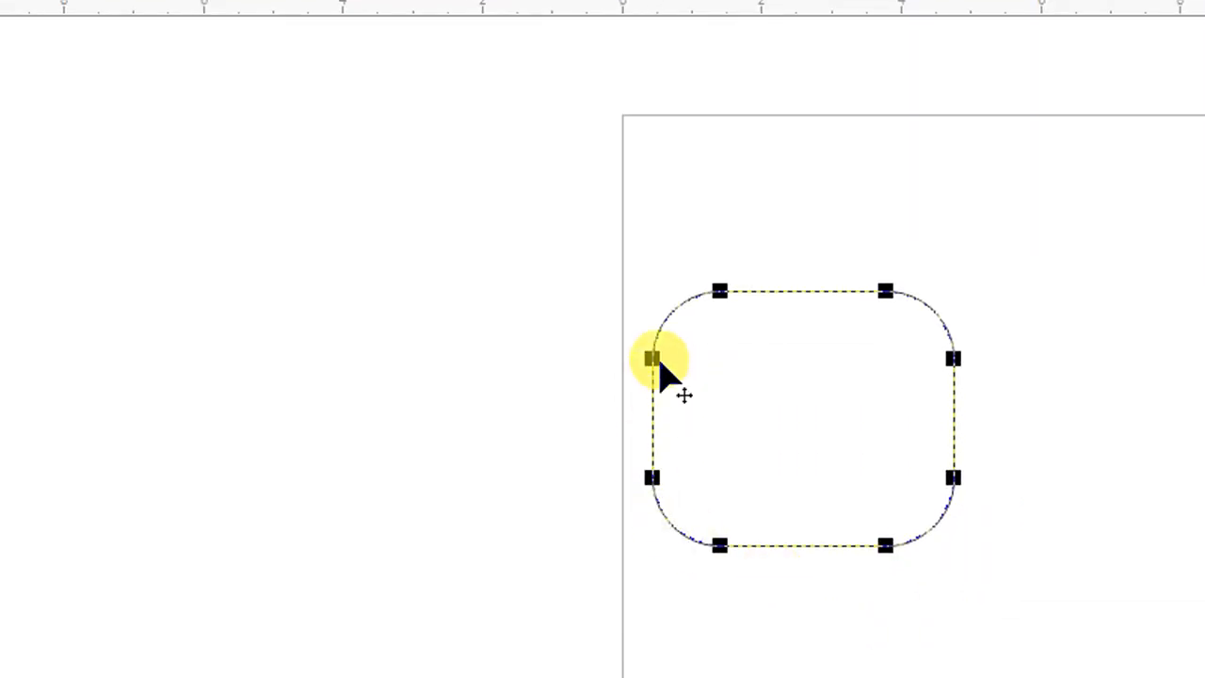
pyautogui.moveTo(659, 361)
pyautogui.mouseDown()
pyautogui.moveTo(646, 323)
pyautogui.moveTo(657, 345)
pyautogui.mouseUp()
pyautogui.moveTo(701, 546)
pyautogui.mouseDown()
pyautogui.moveTo(745, 547)
pyautogui.moveTo(706, 546)
pyautogui.mouseUp()
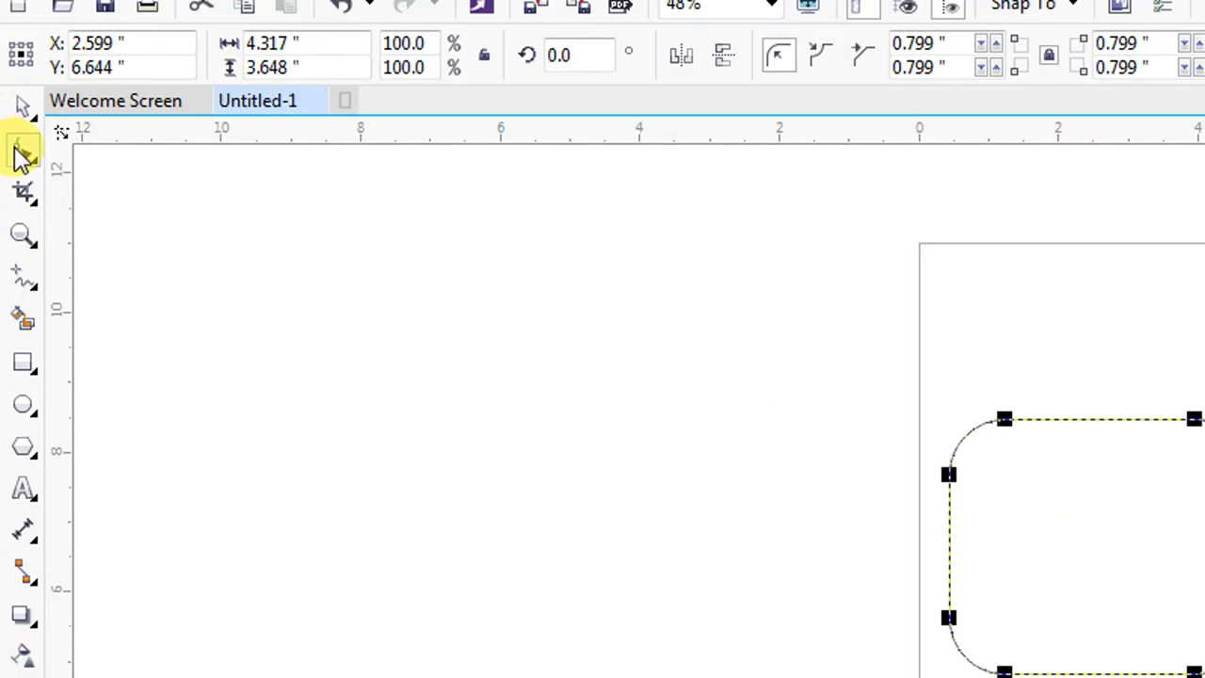
# Convert the rounded rectangle to curves and open its nodes for editing with the Shape tool
pyautogui.click(20, 156)
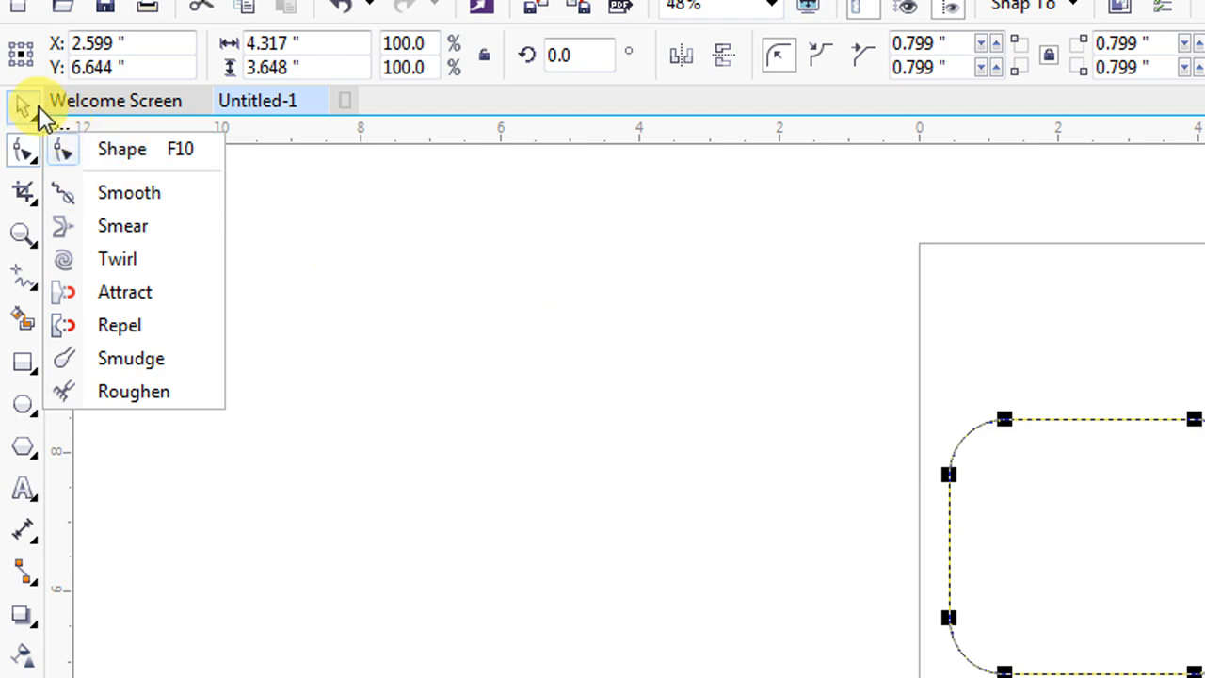
pyautogui.click(34, 111)
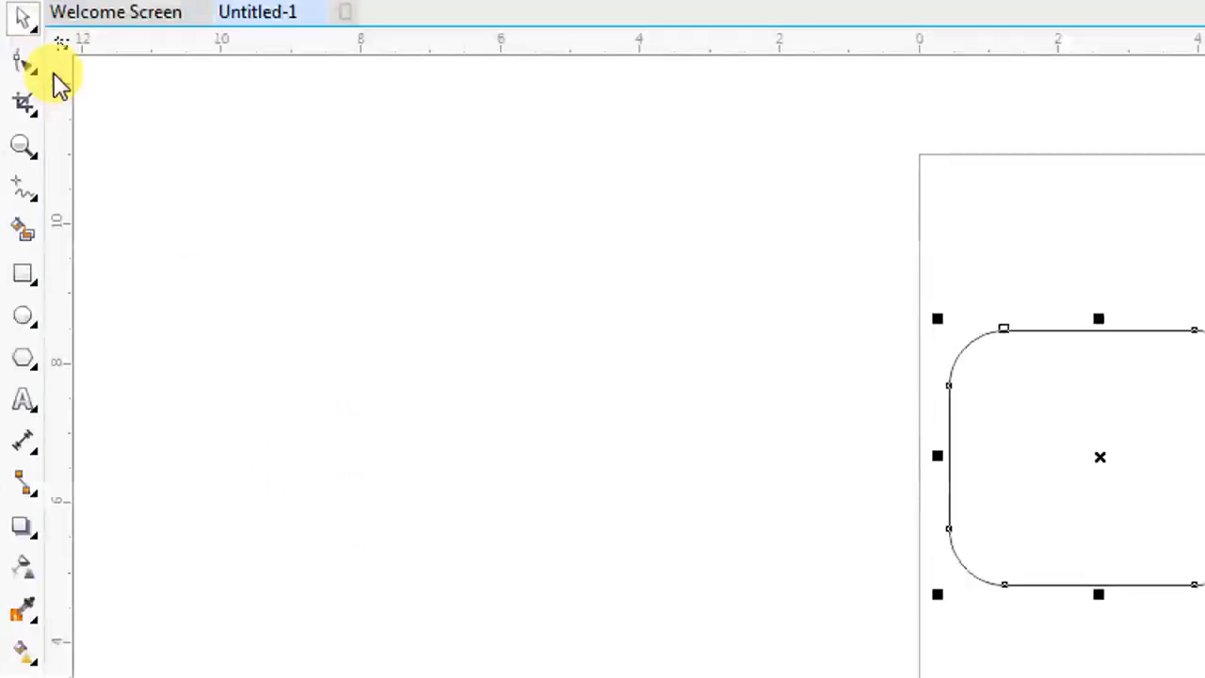
pyautogui.click(32, 104)
pyautogui.click(77, 107)
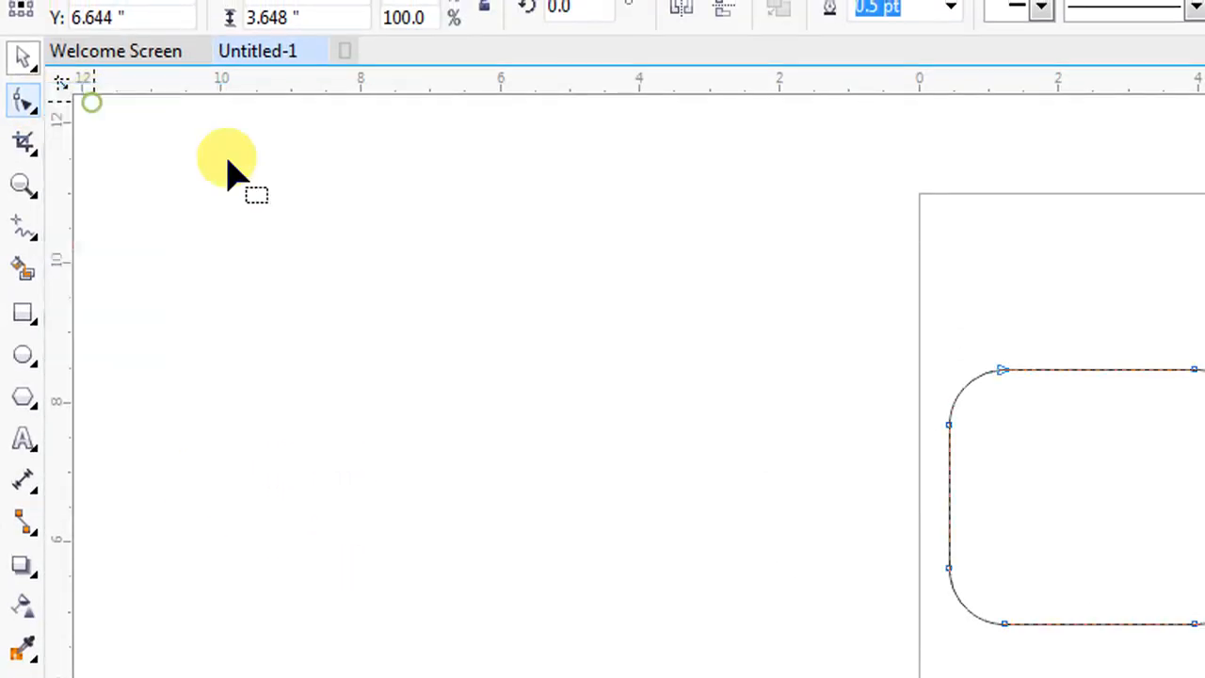
# Move individual nodes of the curve inward and outward to distort the rounded rectangle into an irregular outline about 5.2 by 4 inches
pyautogui.moveTo(947, 405); pyautogui.dragTo(1075, 465)
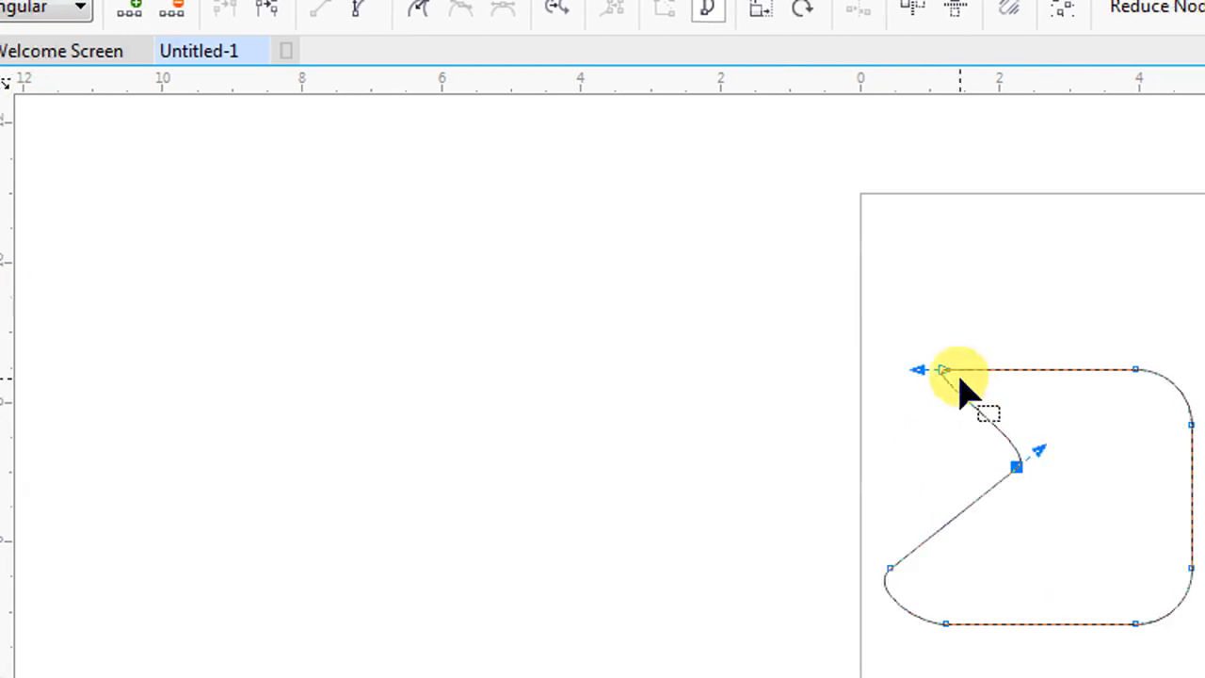
pyautogui.moveTo(979, 369); pyautogui.dragTo(949, 440)
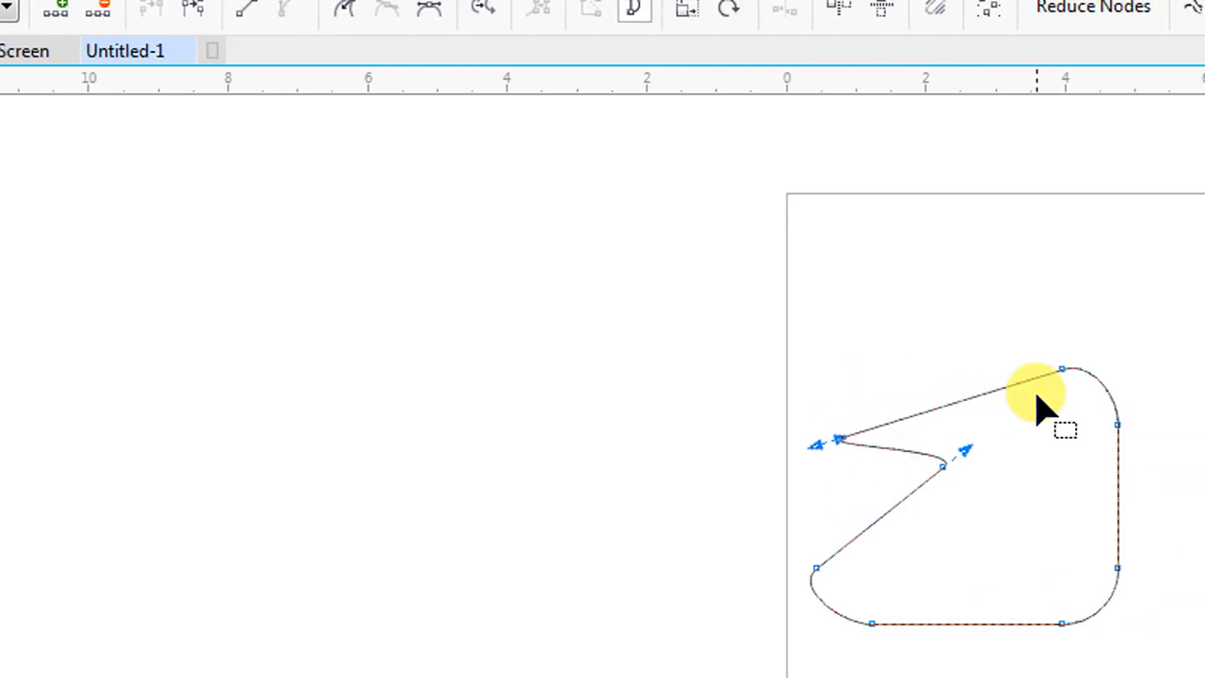
pyautogui.moveTo(1136, 369); pyautogui.dragTo(1122, 500)
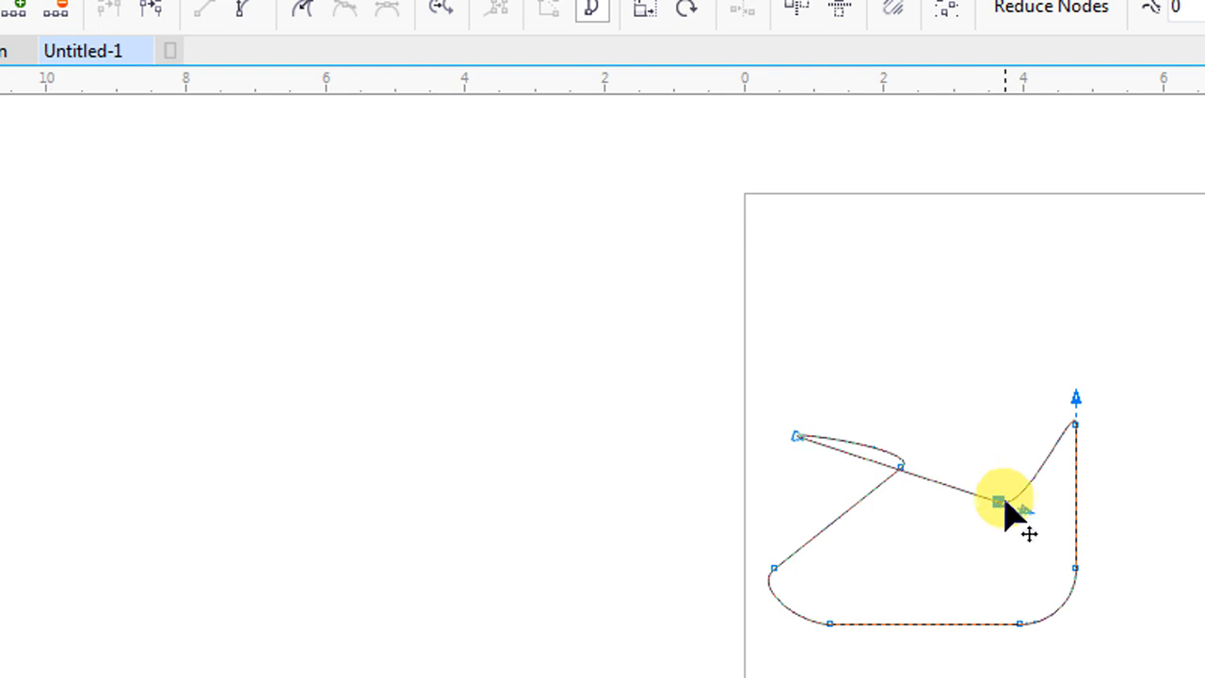
pyautogui.moveTo(1005, 506); pyautogui.dragTo(956, 355)
pyautogui.moveTo(1028, 564); pyautogui.dragTo(1080, 584)
pyautogui.moveTo(974, 623); pyautogui.dragTo(901, 539)
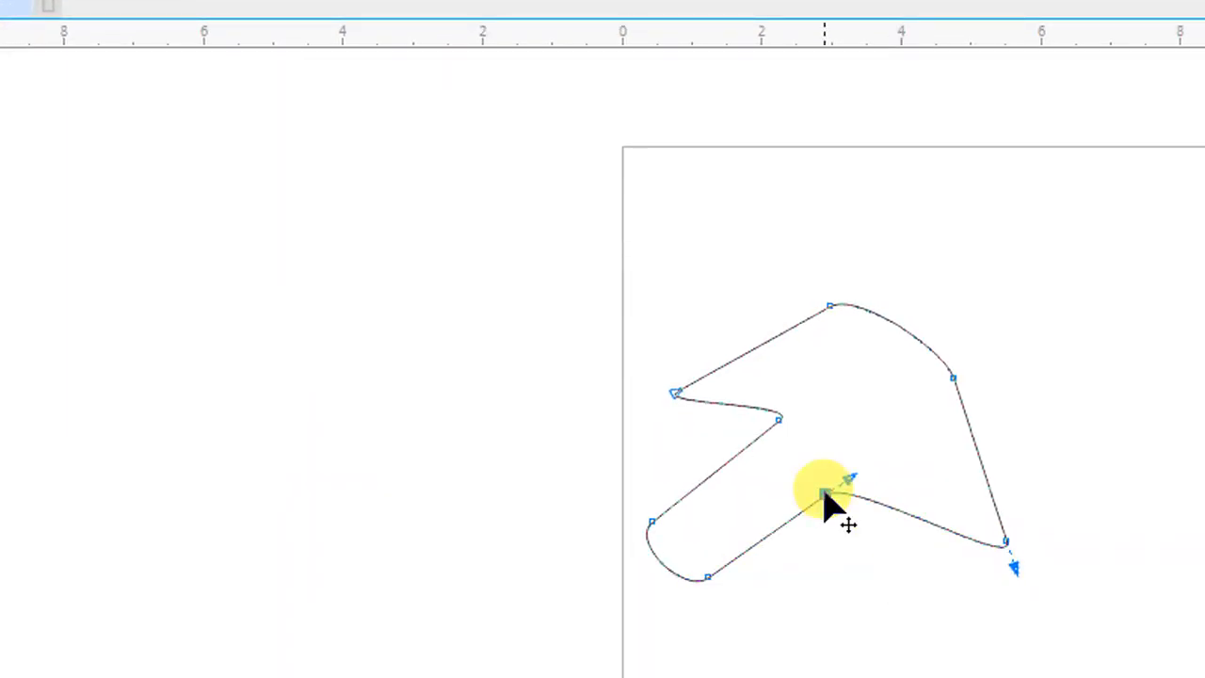
# Delete the irregular node-edited shape from the page
pyautogui.click(25, 94)
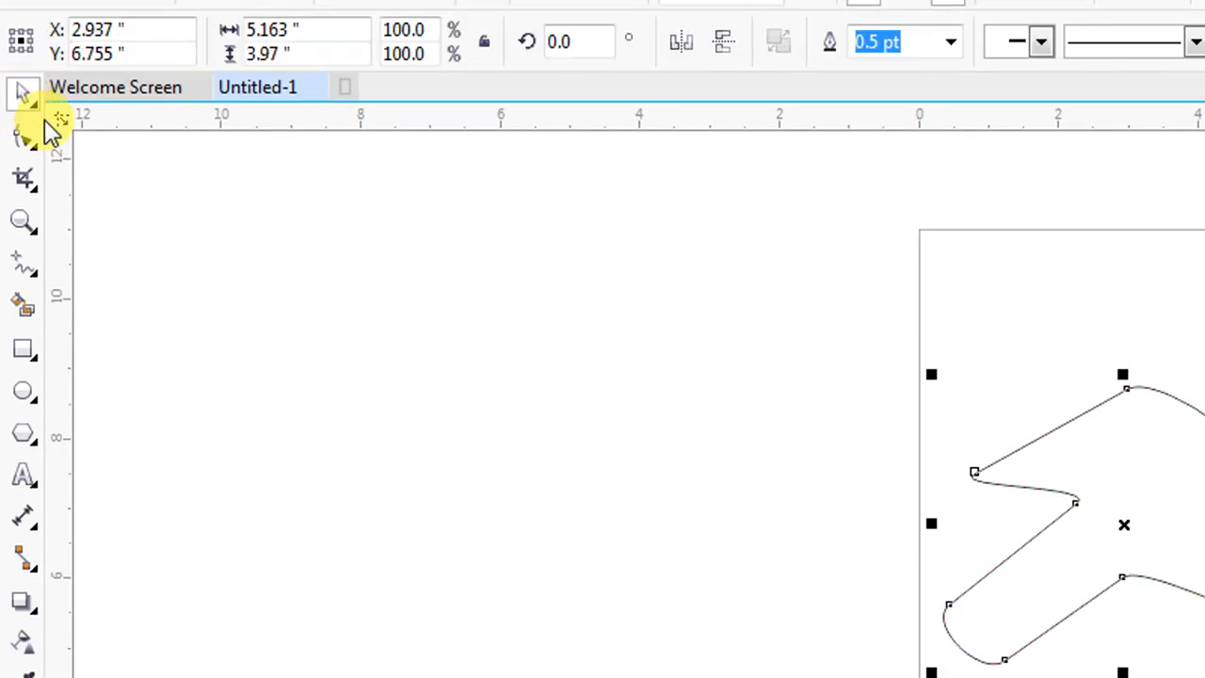
pyautogui.click(39, 141)
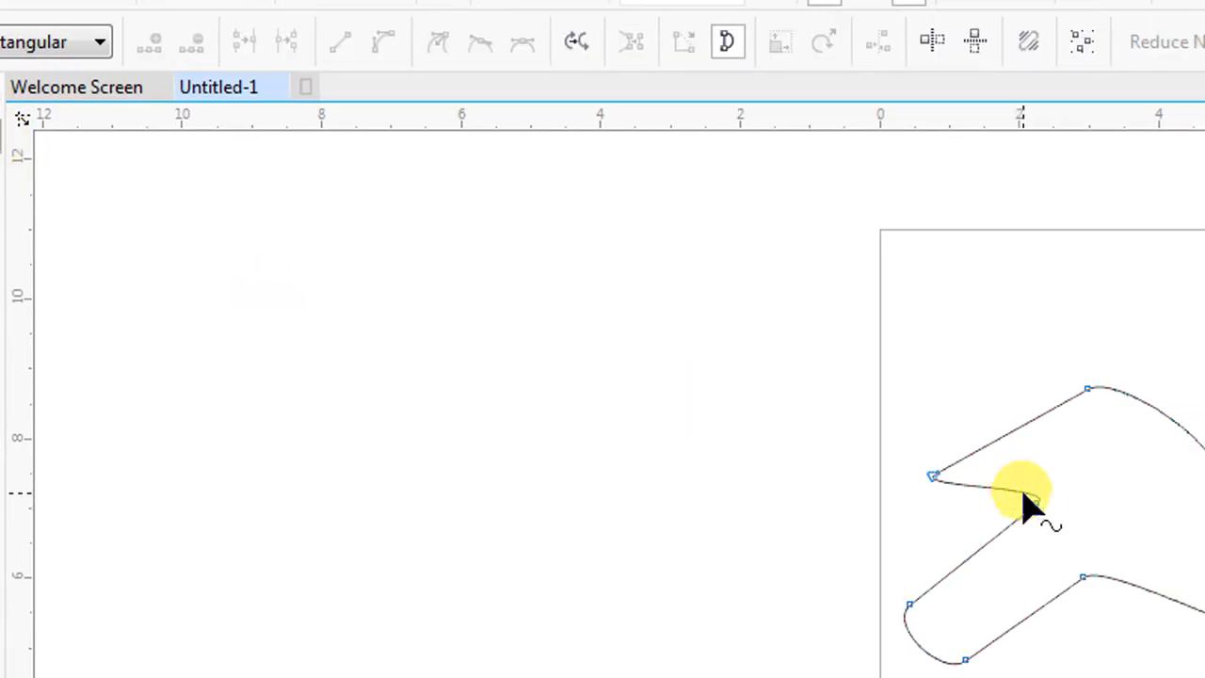
pyautogui.click(1027, 501)
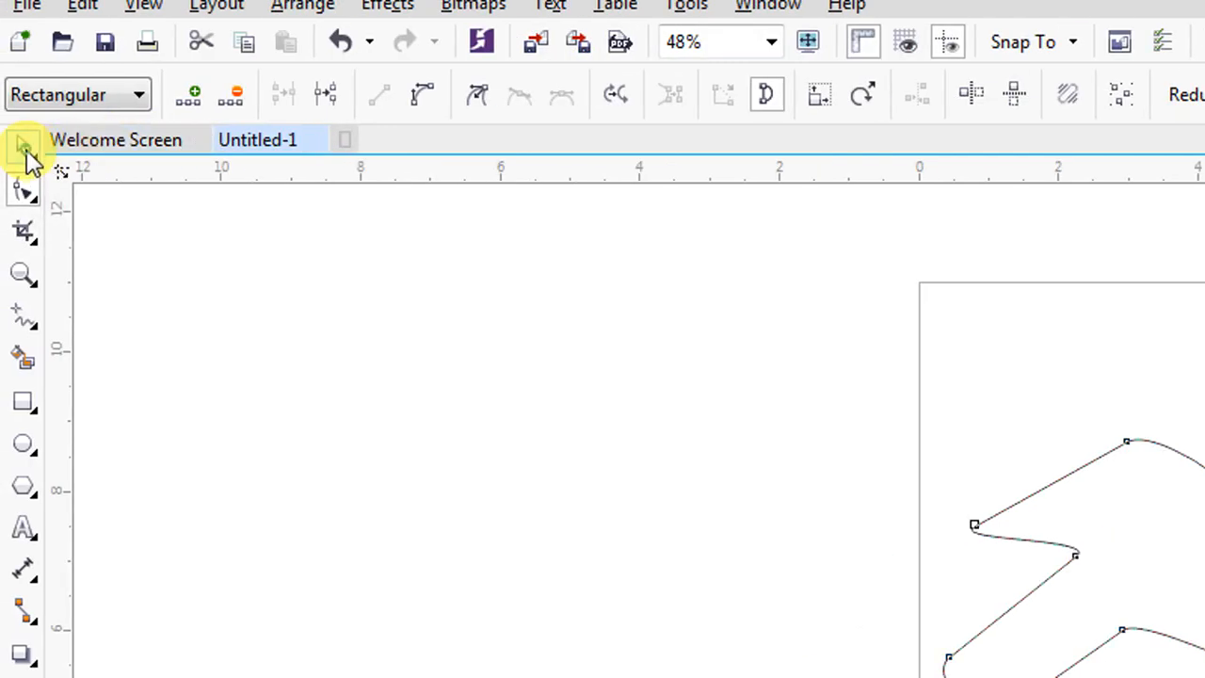
pyautogui.click(24, 145)
pyautogui.press('Delete')
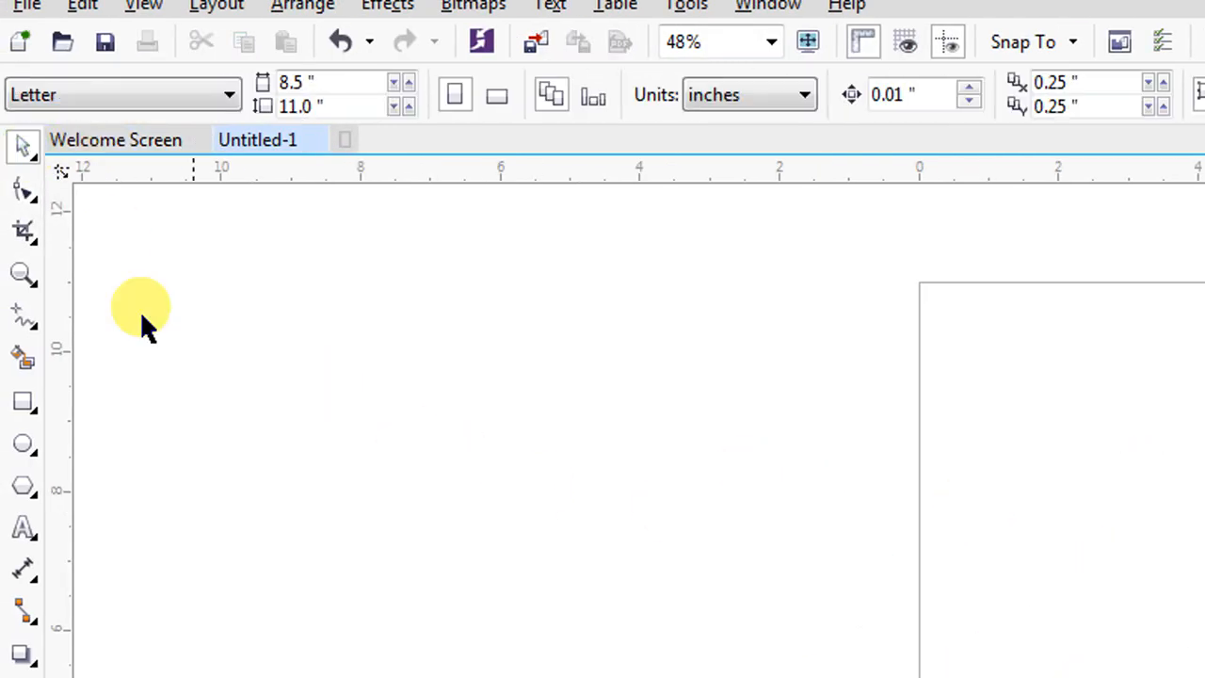
# Draw a rectangle about 4.1 by 3.5 inches and soften its upper-left corner using the Smooth tool with a 1.5-inch nib
pyautogui.click(24, 405)
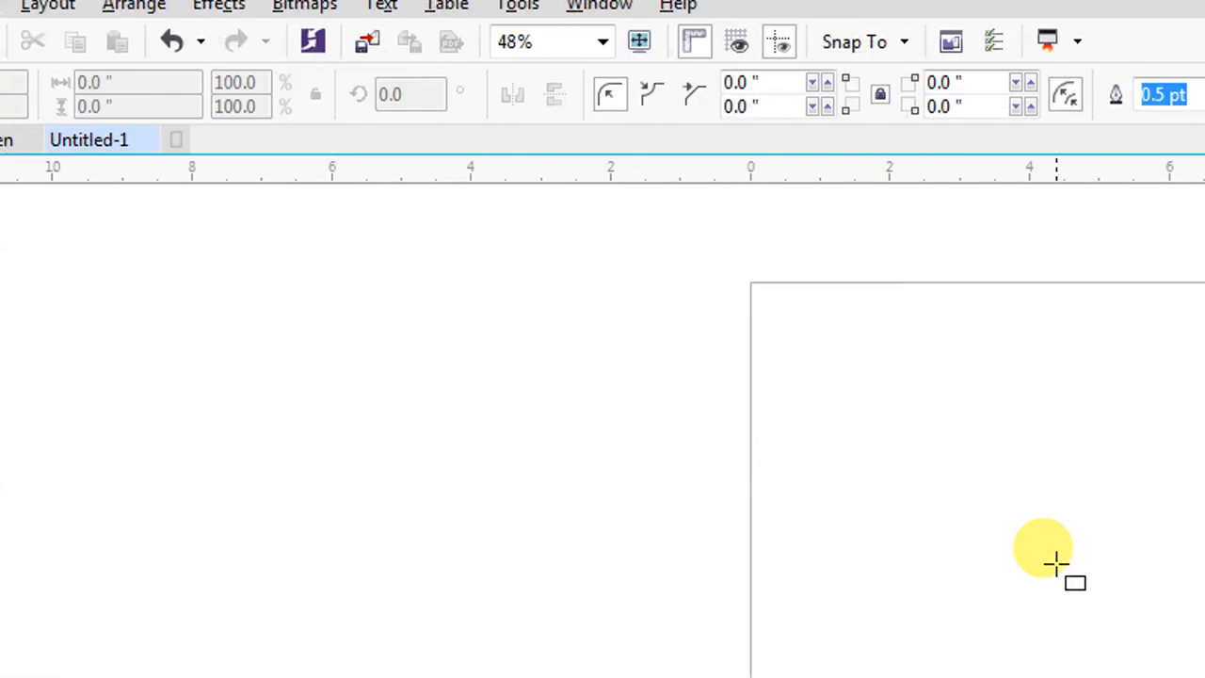
pyautogui.moveTo(762, 417); pyautogui.dragTo(1046, 659)
pyautogui.click(22, 105)
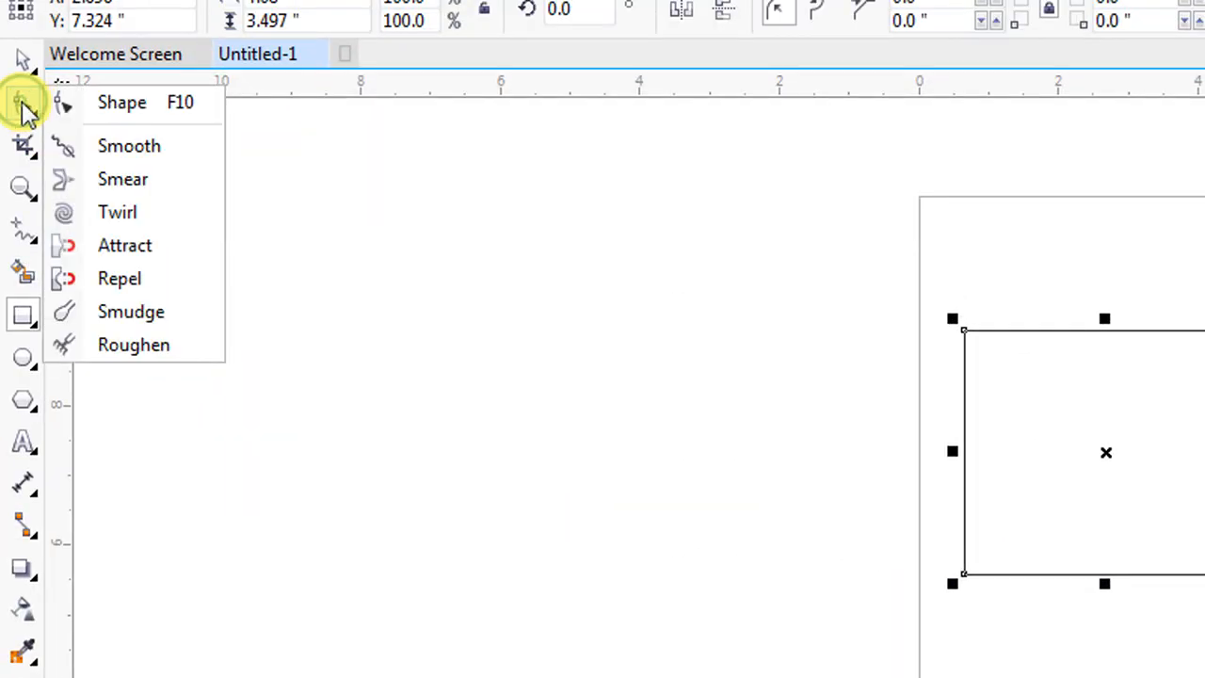
pyautogui.click(126, 149)
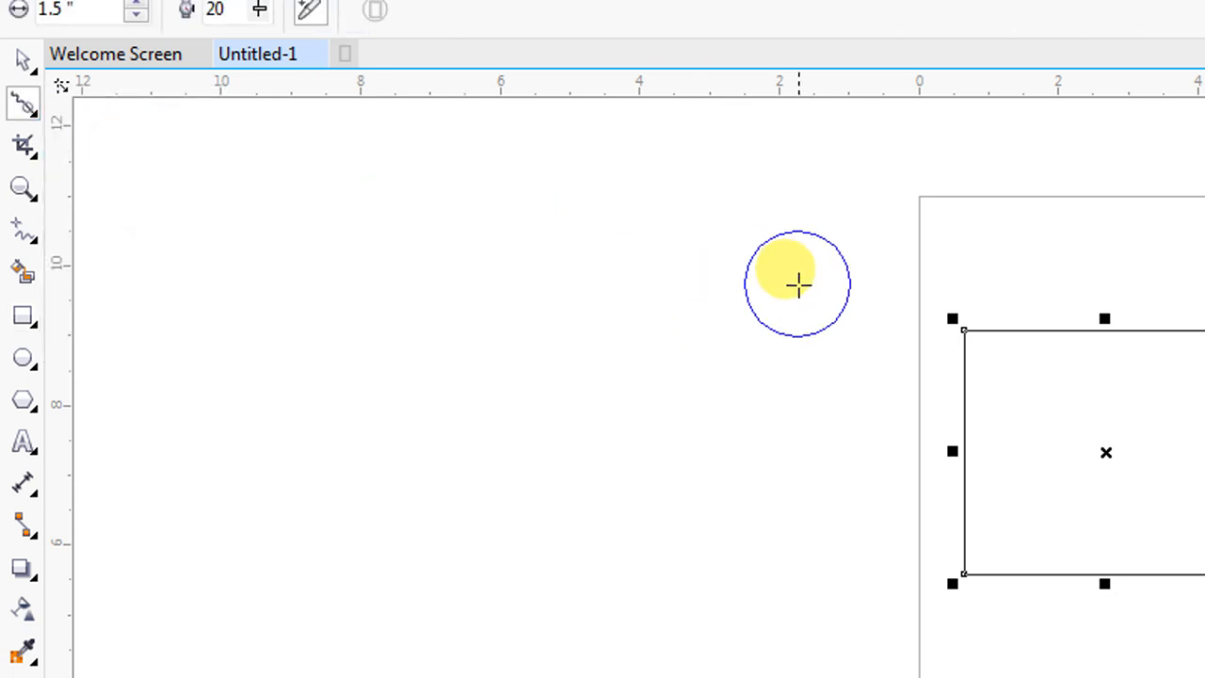
pyautogui.scroll(6, 958, 323)
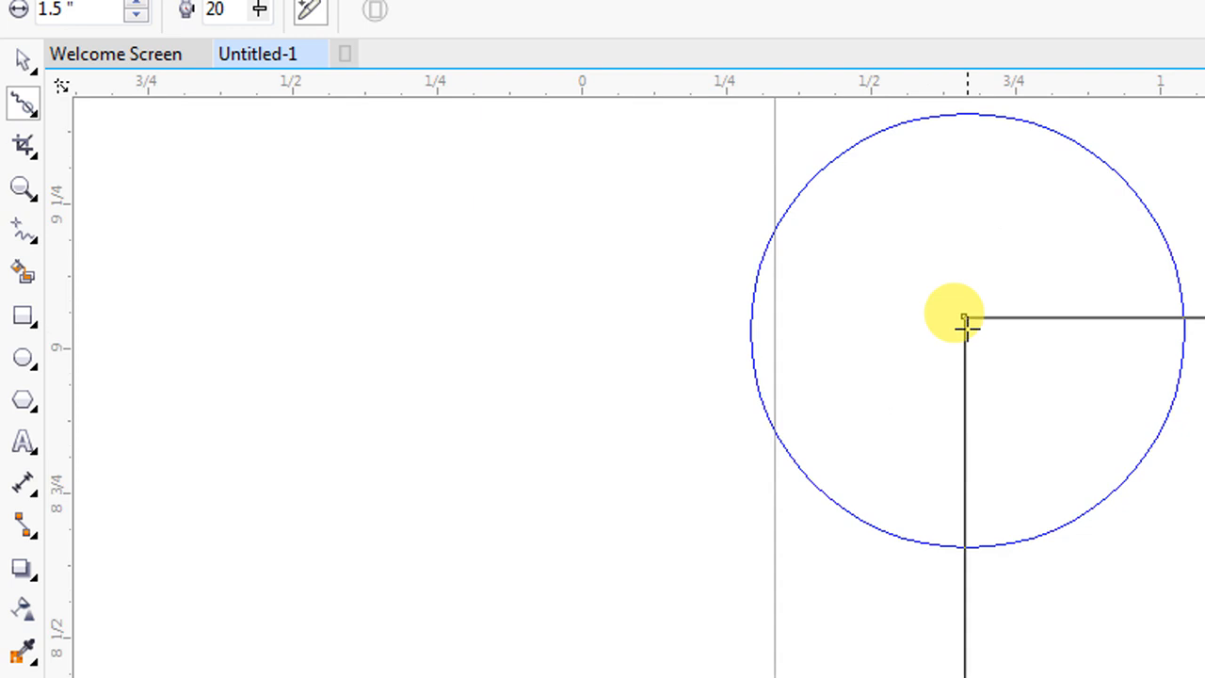
pyautogui.scroll(-3, 1021, 363)
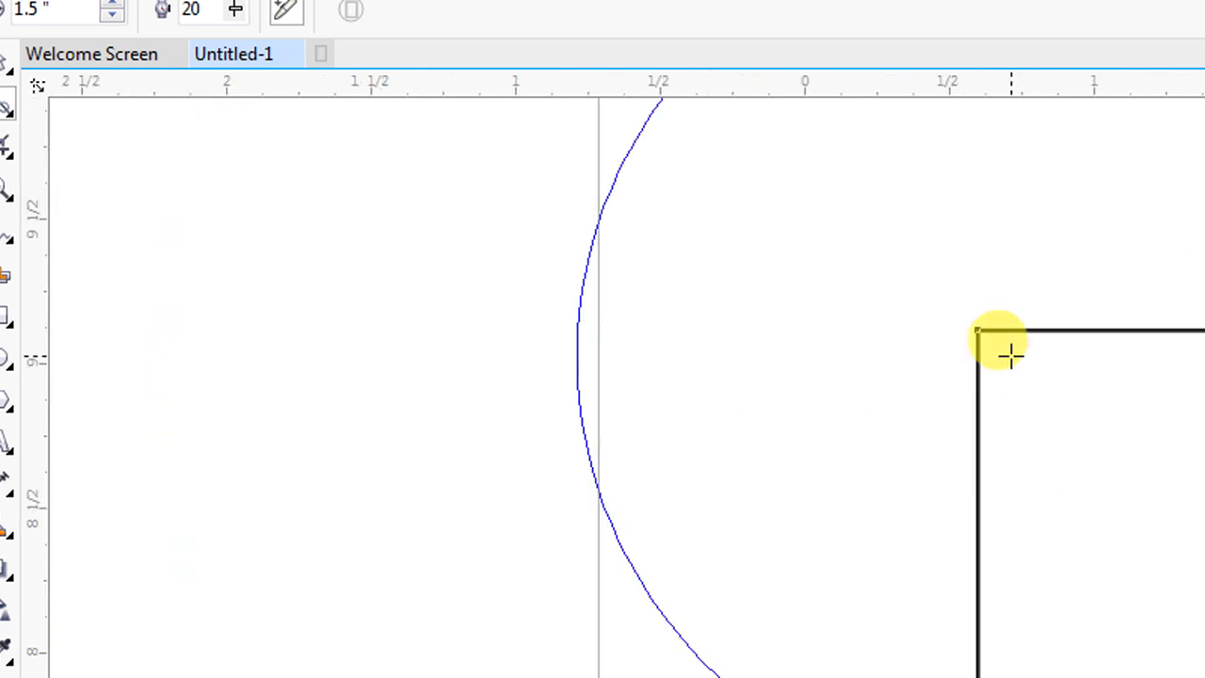
pyautogui.moveTo(985, 320); pyautogui.dragTo(1046, 402)
pyautogui.moveTo(956, 317); pyautogui.dragTo(1026, 405)
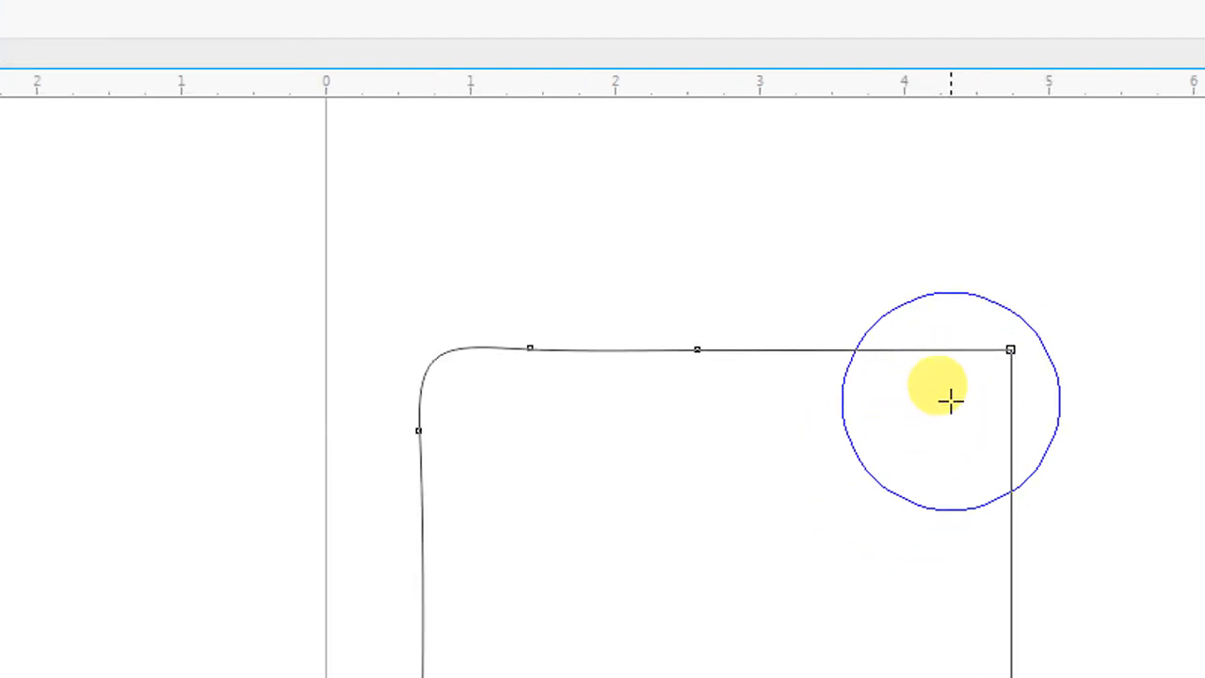
# Soften the other three corners of the rectangle with the Smooth tool, going over them again to even out the outline
pyautogui.moveTo(950, 401); pyautogui.dragTo(950, 401)
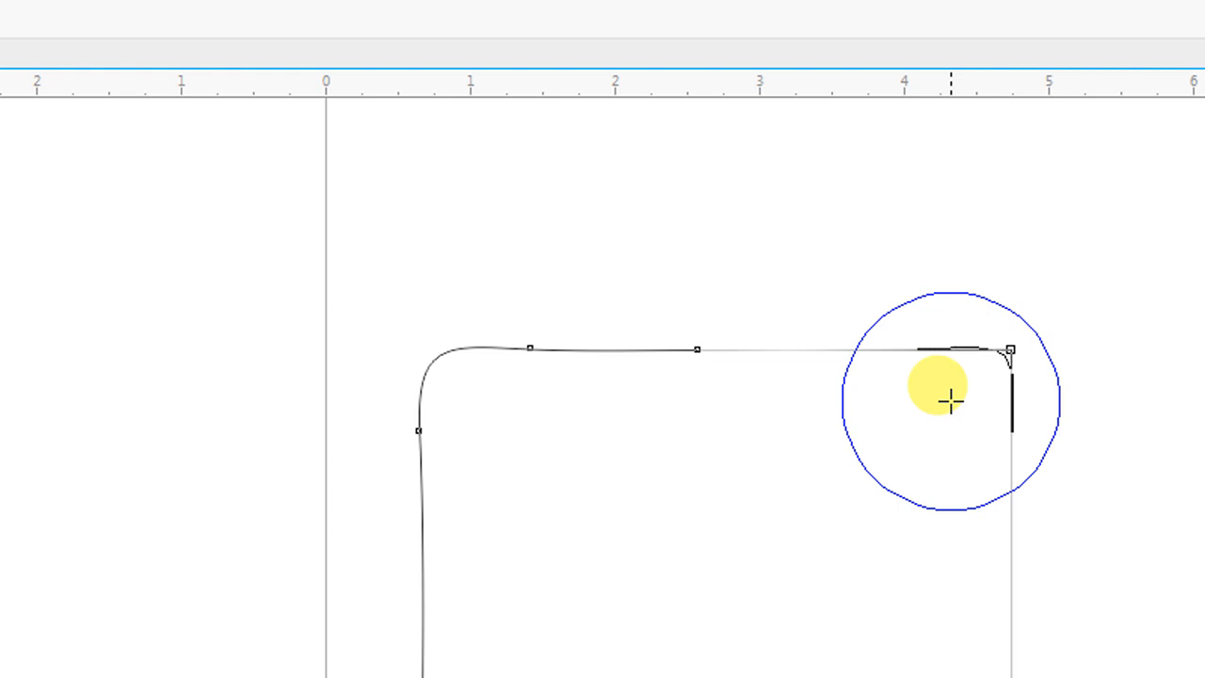
pyautogui.moveTo(950, 401)
pyautogui.mouseDown()
pyautogui.moveTo(1011, 349)
pyautogui.moveTo(1005, 362)
pyautogui.mouseUp()
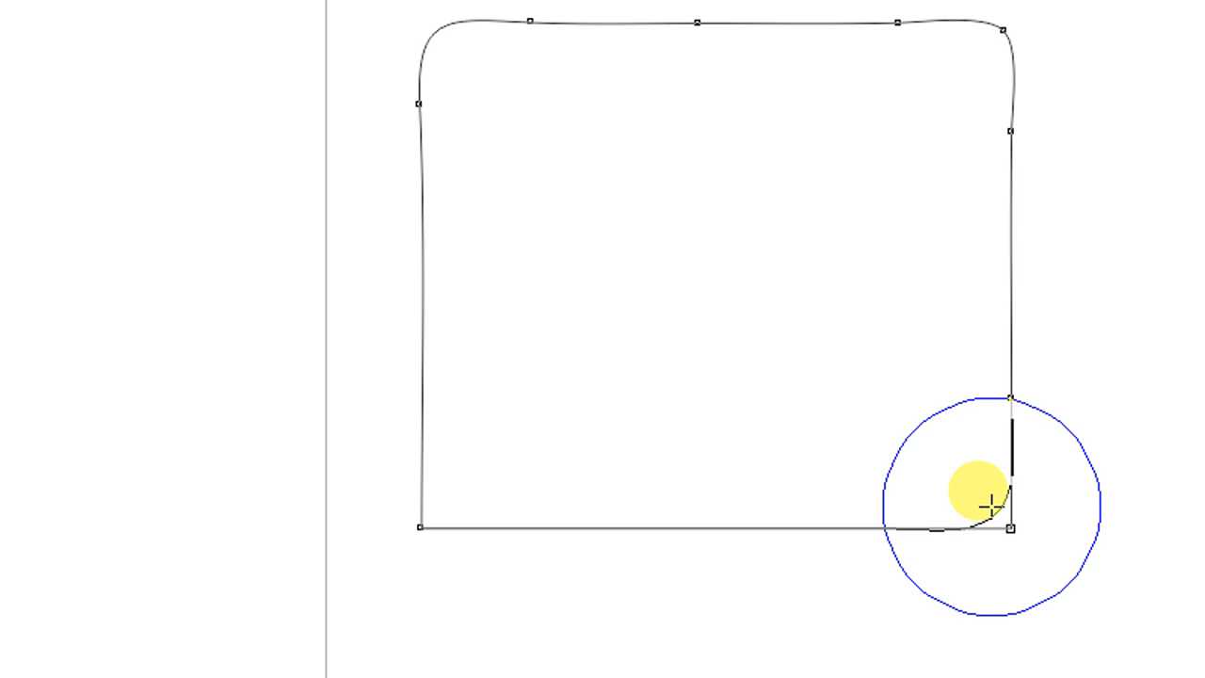
pyautogui.moveTo(990, 507); pyautogui.dragTo(909, 493)
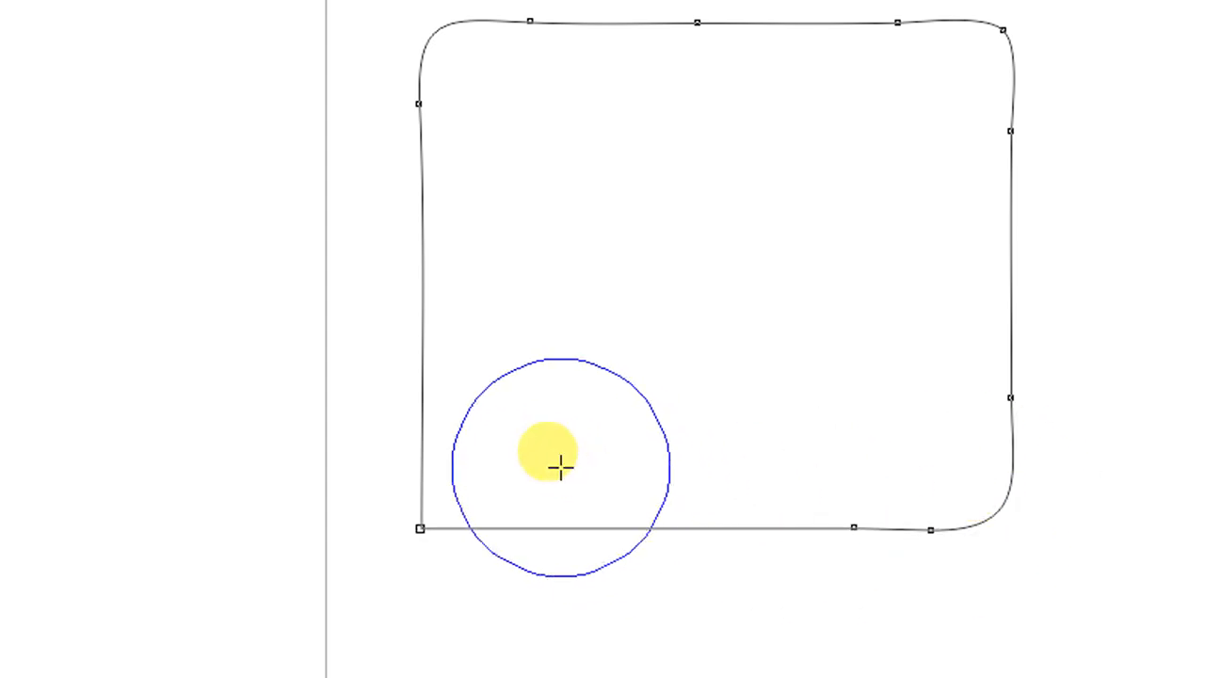
pyautogui.click(509, 475)
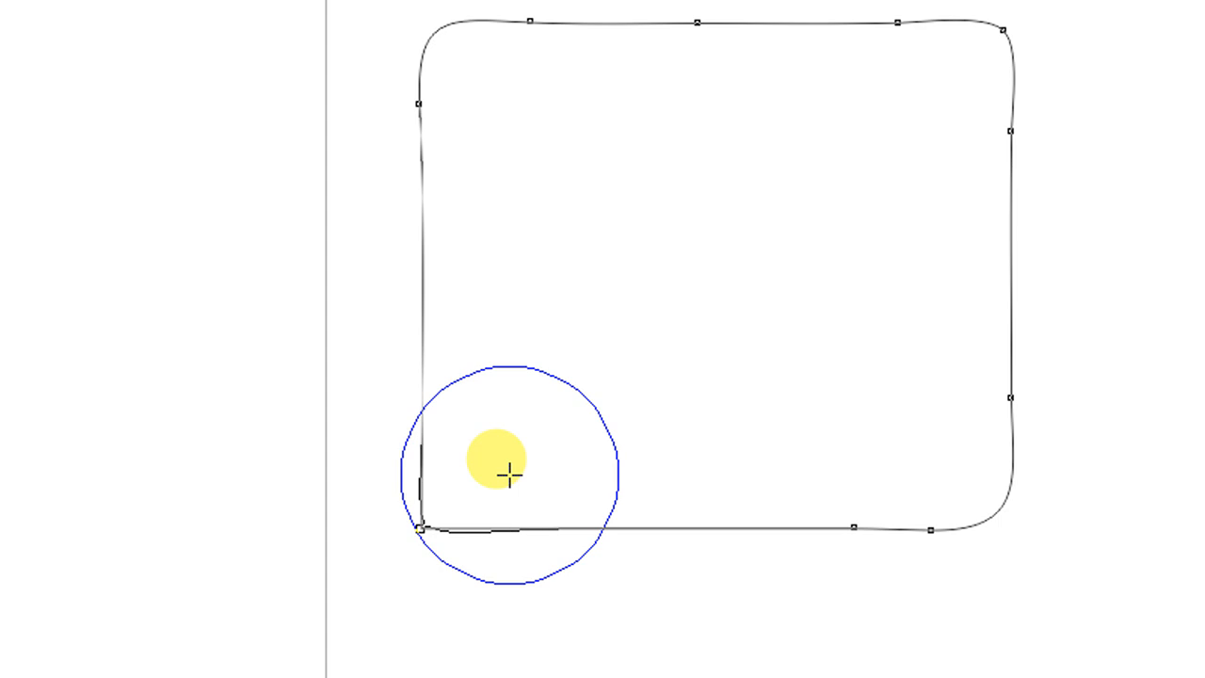
pyautogui.moveTo(508, 474)
pyautogui.mouseDown()
pyautogui.moveTo(388, 532)
pyautogui.moveTo(387, 545)
pyautogui.moveTo(463, 500)
pyautogui.mouseUp()
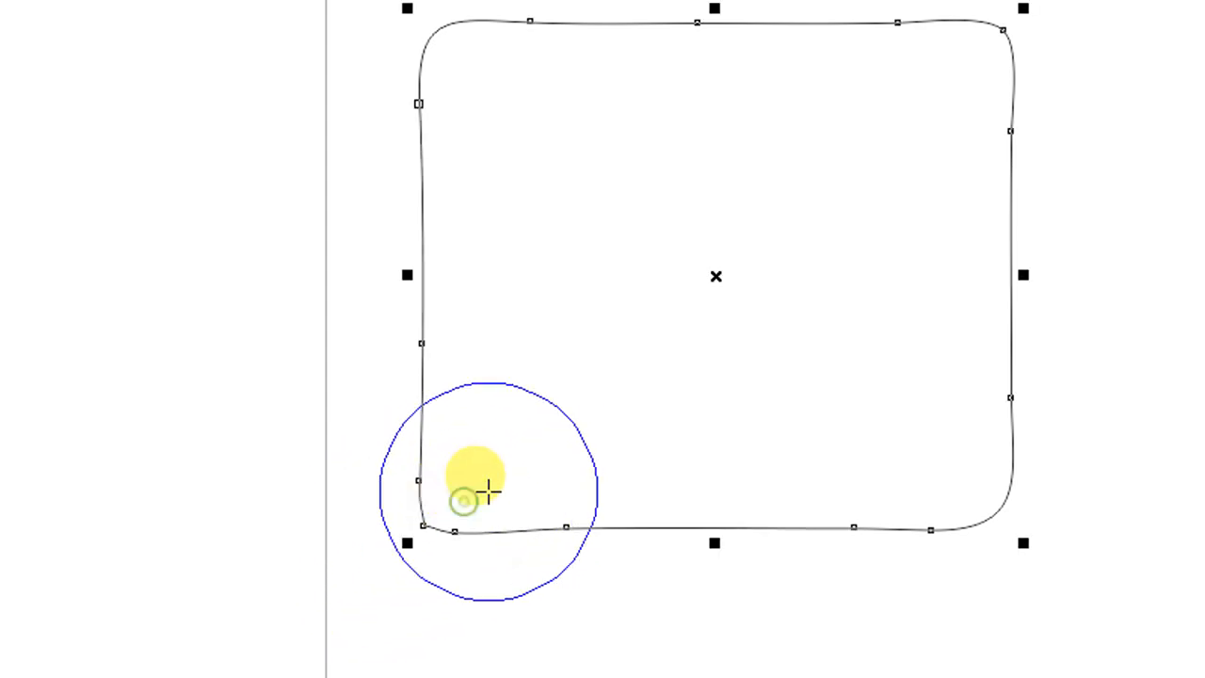
pyautogui.moveTo(406, 537)
pyautogui.mouseDown()
pyautogui.moveTo(461, 495)
pyautogui.moveTo(413, 541)
pyautogui.moveTo(475, 483)
pyautogui.moveTo(401, 546)
pyautogui.mouseUp()
pyautogui.moveTo(984, 533); pyautogui.dragTo(968, 502)
pyautogui.moveTo(1035, 47); pyautogui.dragTo(998, 82)
pyautogui.moveTo(973, 138)
pyautogui.mouseDown()
pyautogui.moveTo(988, 114)
pyautogui.moveTo(944, 144)
pyautogui.moveTo(548, 116)
pyautogui.moveTo(428, 94)
pyautogui.moveTo(436, 164)
pyautogui.mouseUp()
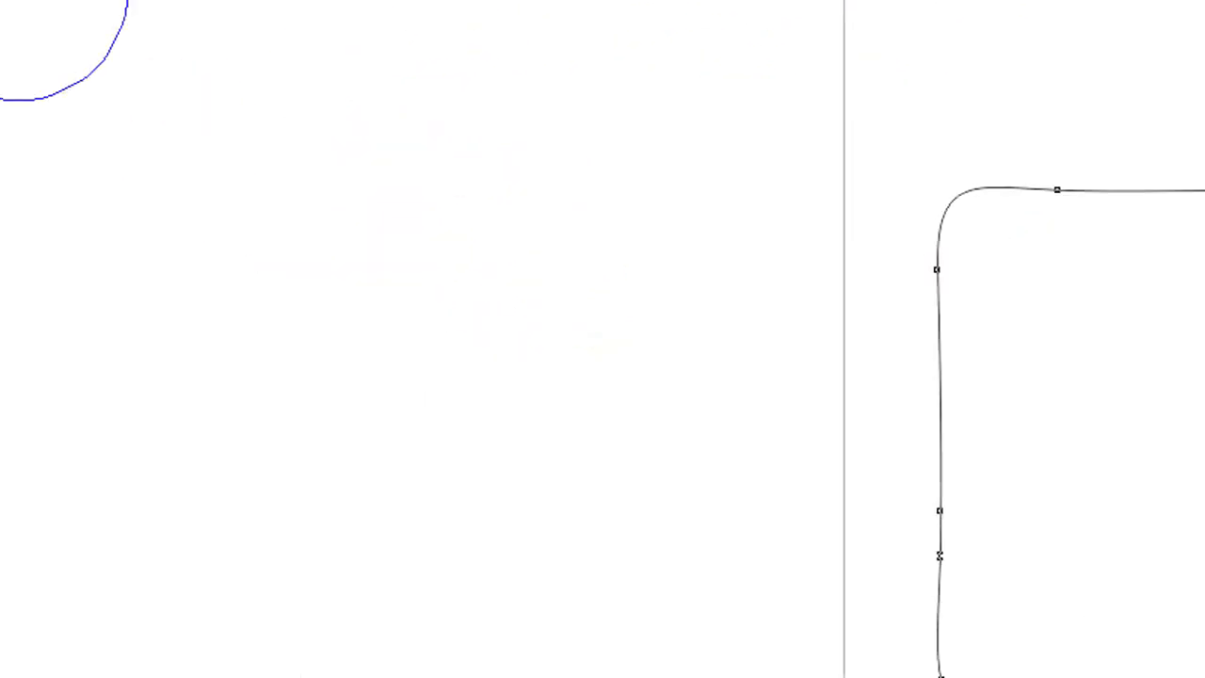
# Delete the smoothed rectangle from the page
pyautogui.click(18, 132)
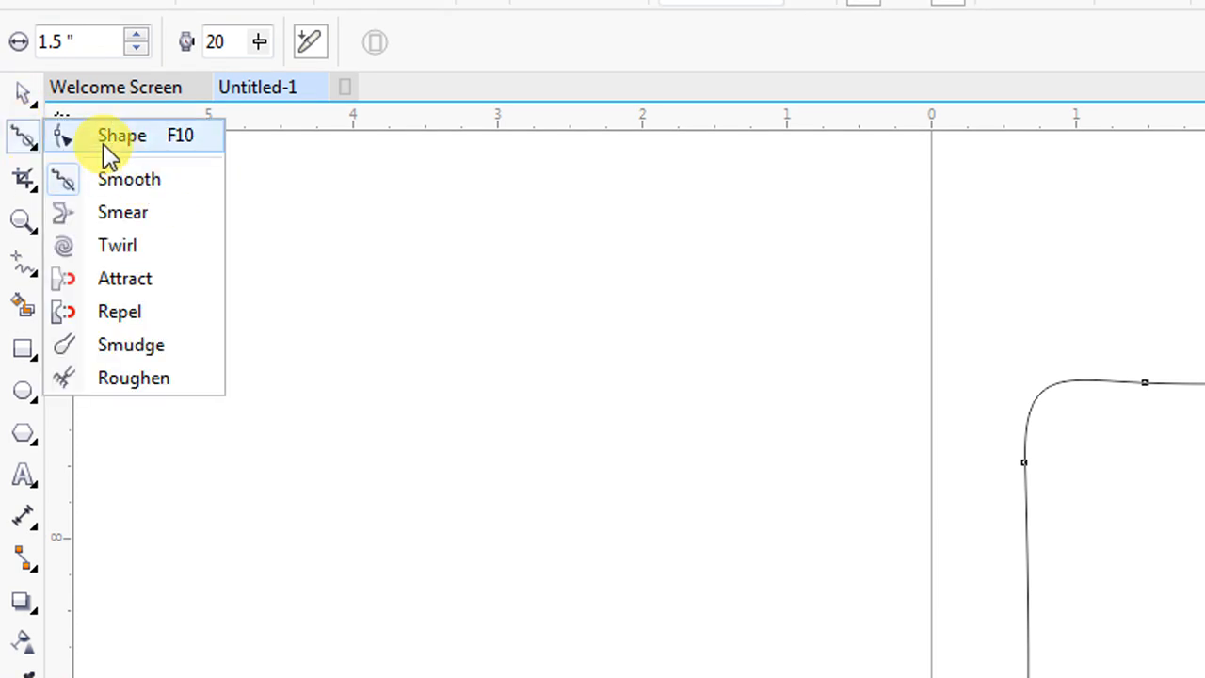
pyautogui.click(27, 94)
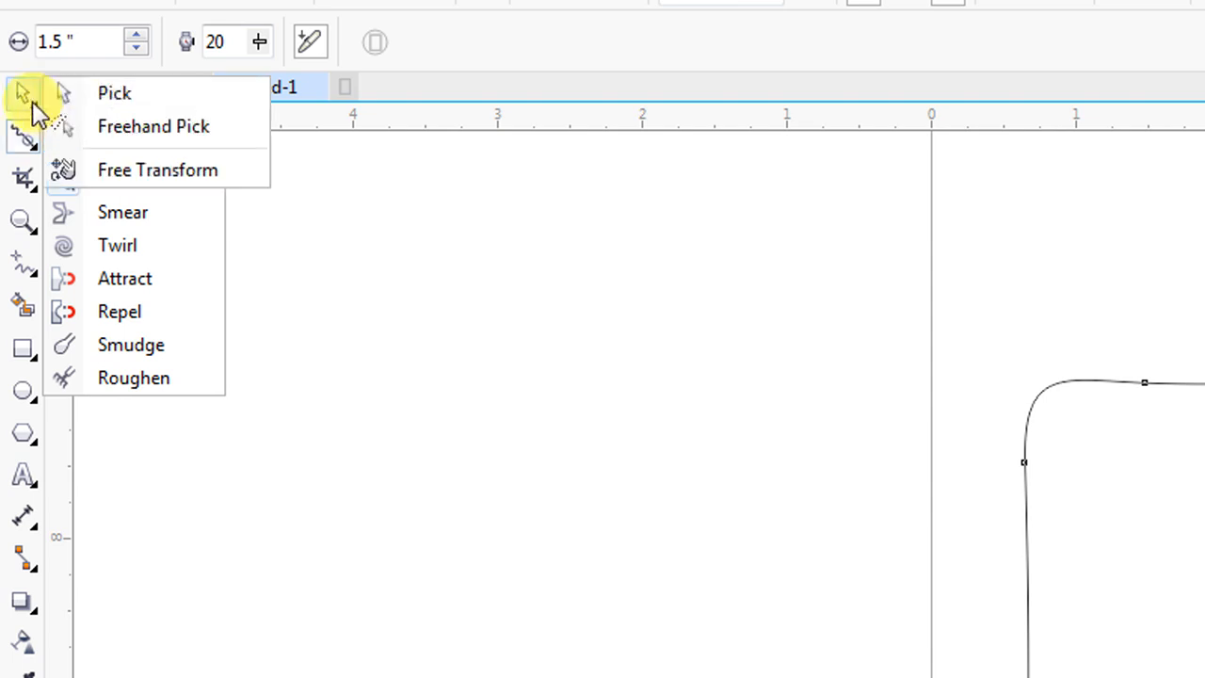
pyautogui.click(113, 91)
pyautogui.press('Delete')
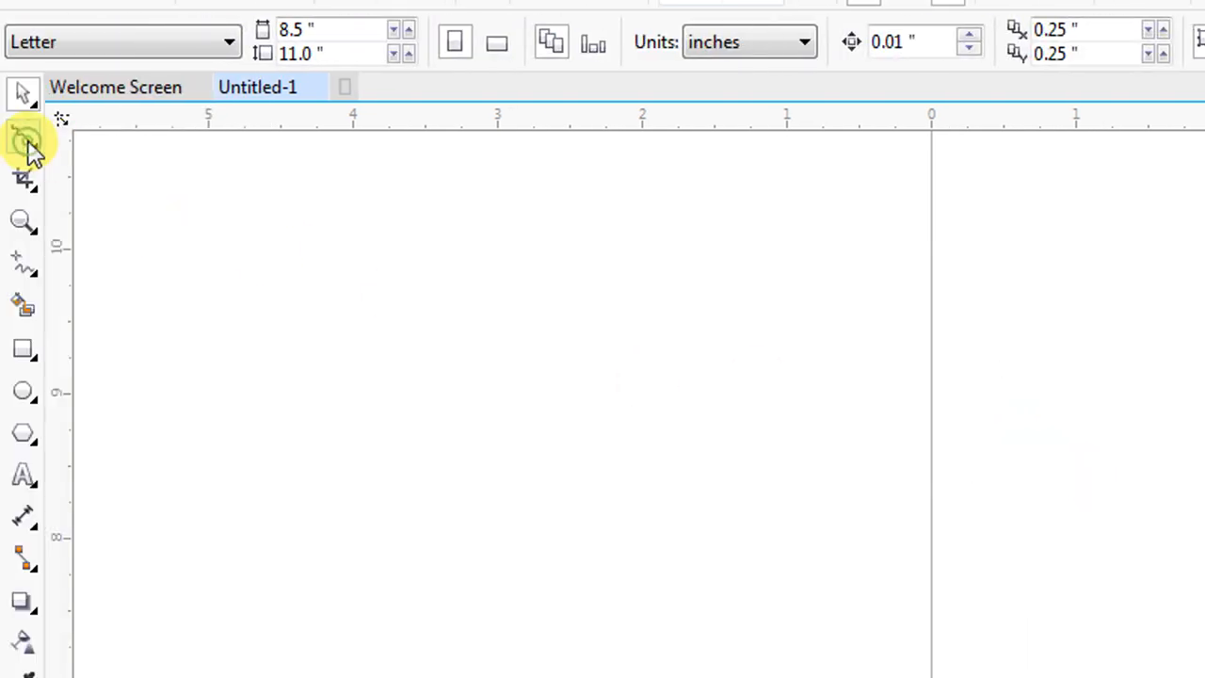
# Draw a rectangle about 2.3 by 1.8 inches in the upper part of the page
pyautogui.click(27, 143)
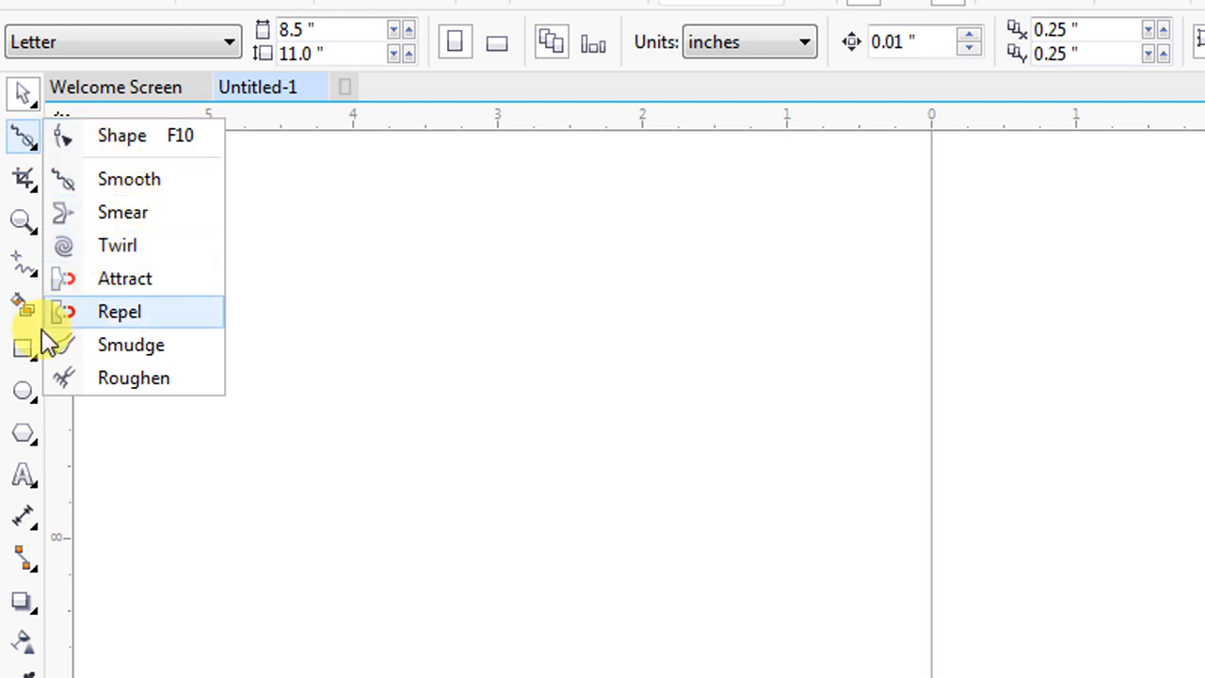
pyautogui.click(25, 350)
pyautogui.moveTo(1066, 316); pyautogui.dragTo(1204, 581)
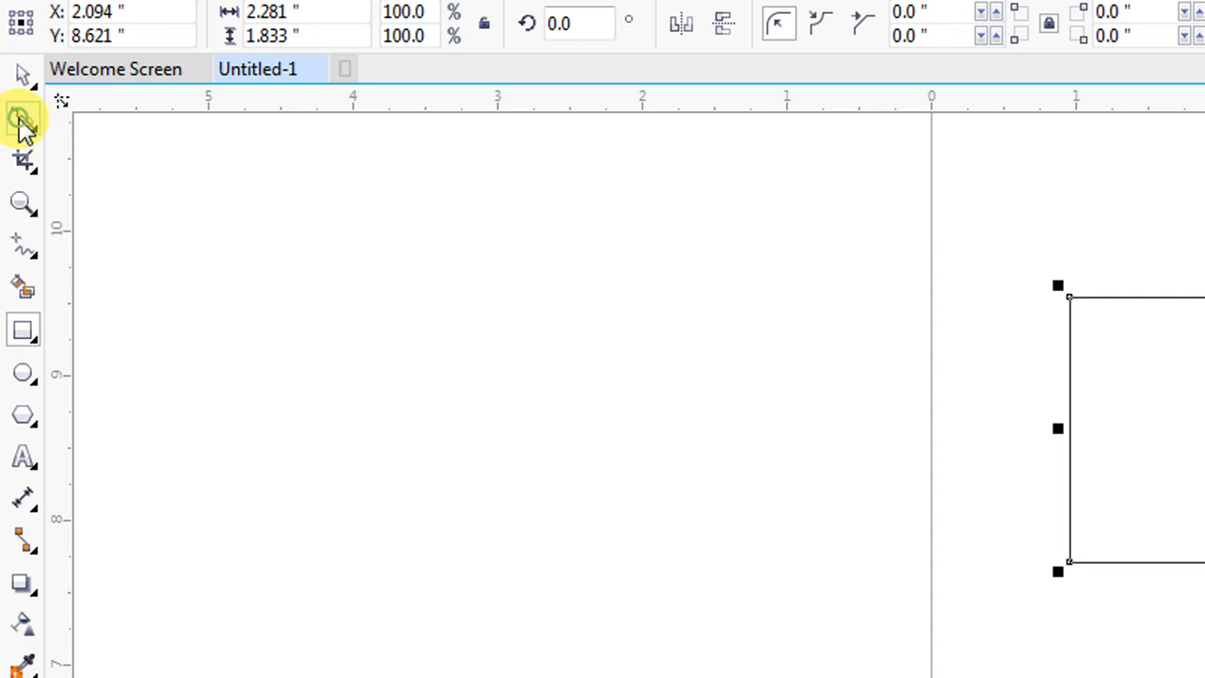
# Push the upper-left and upper-right corners of the rectangle inward with the Smear tool, using a pressure of 85 and smooth smear
pyautogui.click(19, 121)
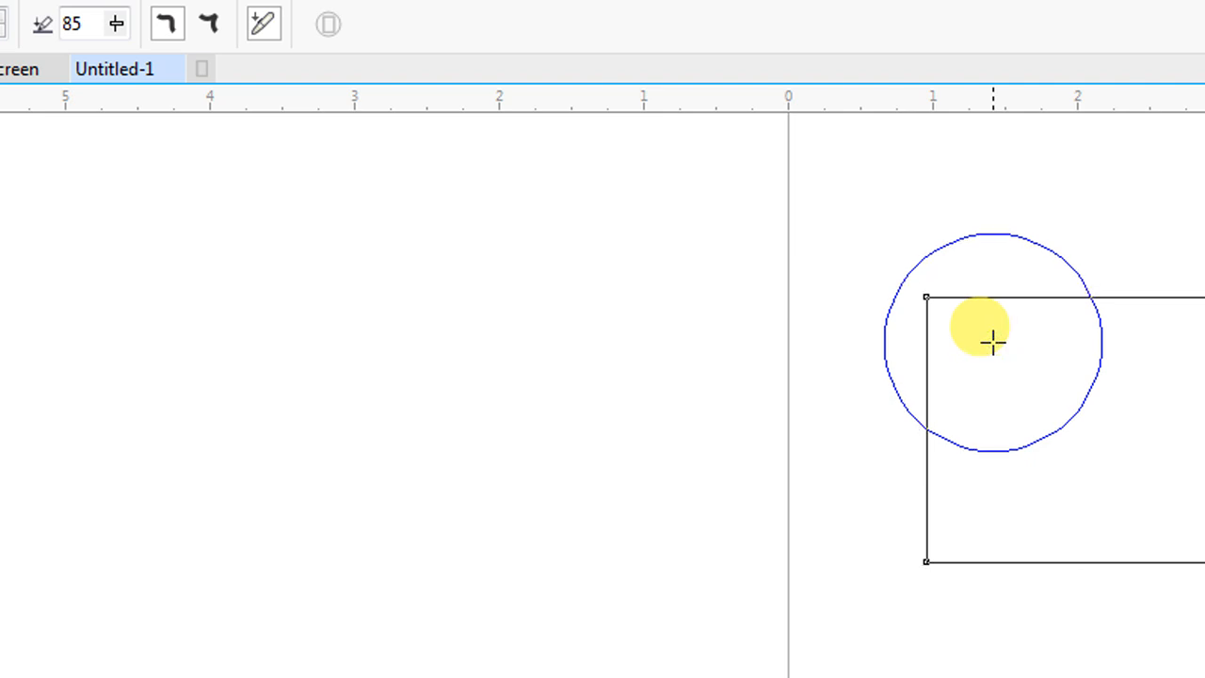
pyautogui.moveTo(923, 291); pyautogui.dragTo(1018, 410)
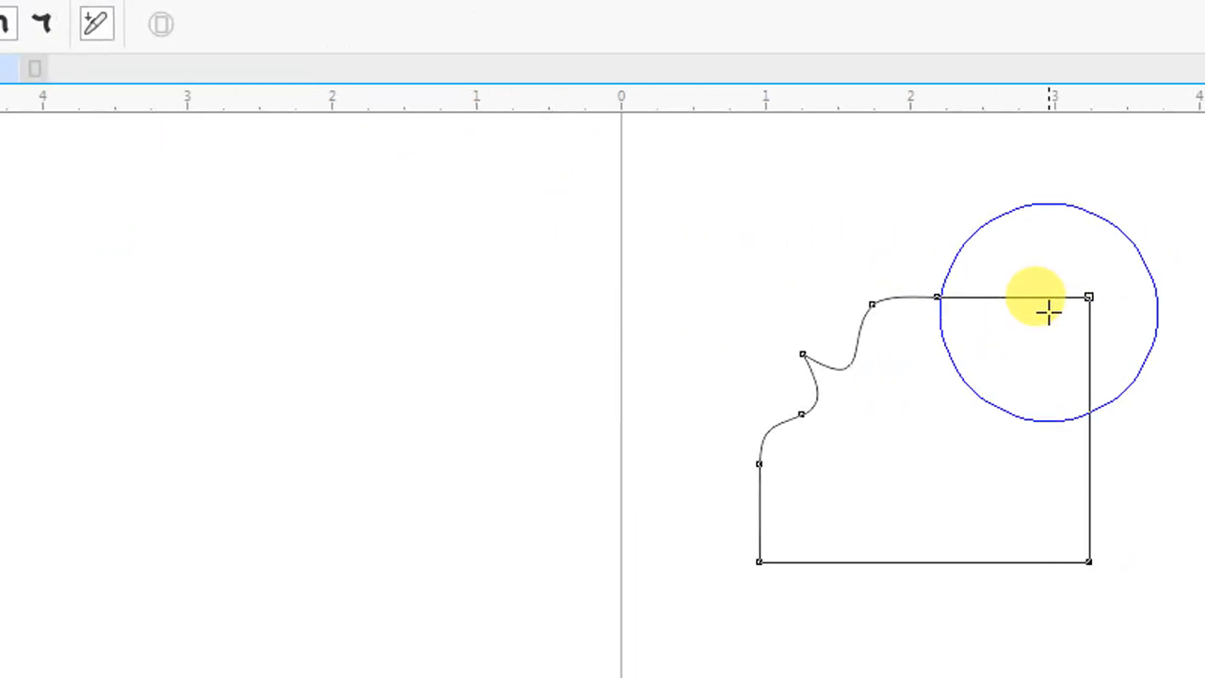
pyautogui.moveTo(1045, 296); pyautogui.dragTo(958, 395)
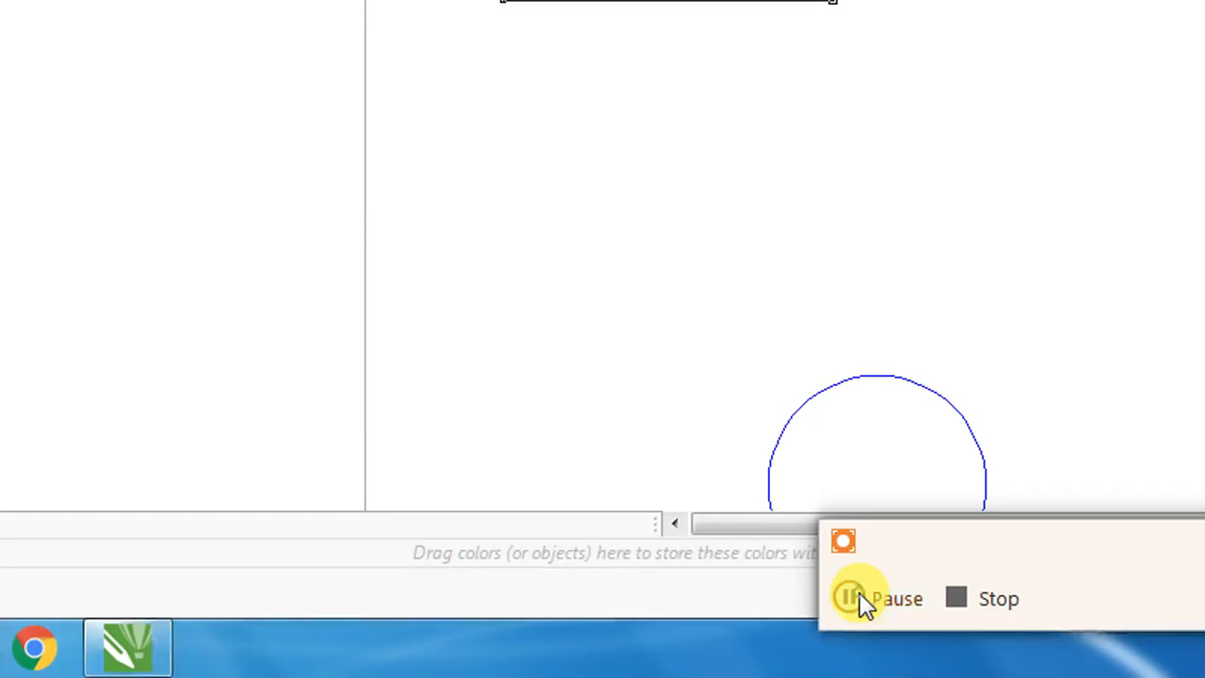
# Smear the two lower corners of the rectangle outward and pull its bottom edge downward with the 1.5-inch smooth smear
pyautogui.click(668, 98)
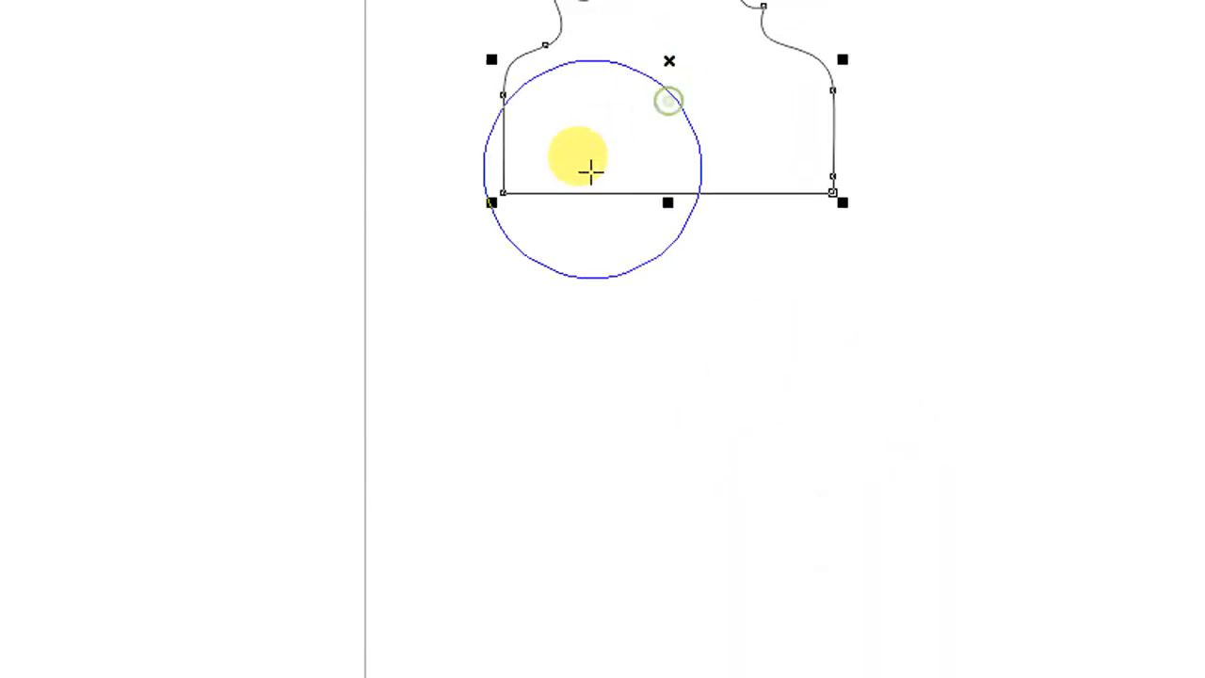
pyautogui.moveTo(505, 192)
pyautogui.mouseDown()
pyautogui.moveTo(562, 141)
pyautogui.moveTo(443, 263)
pyautogui.mouseUp()
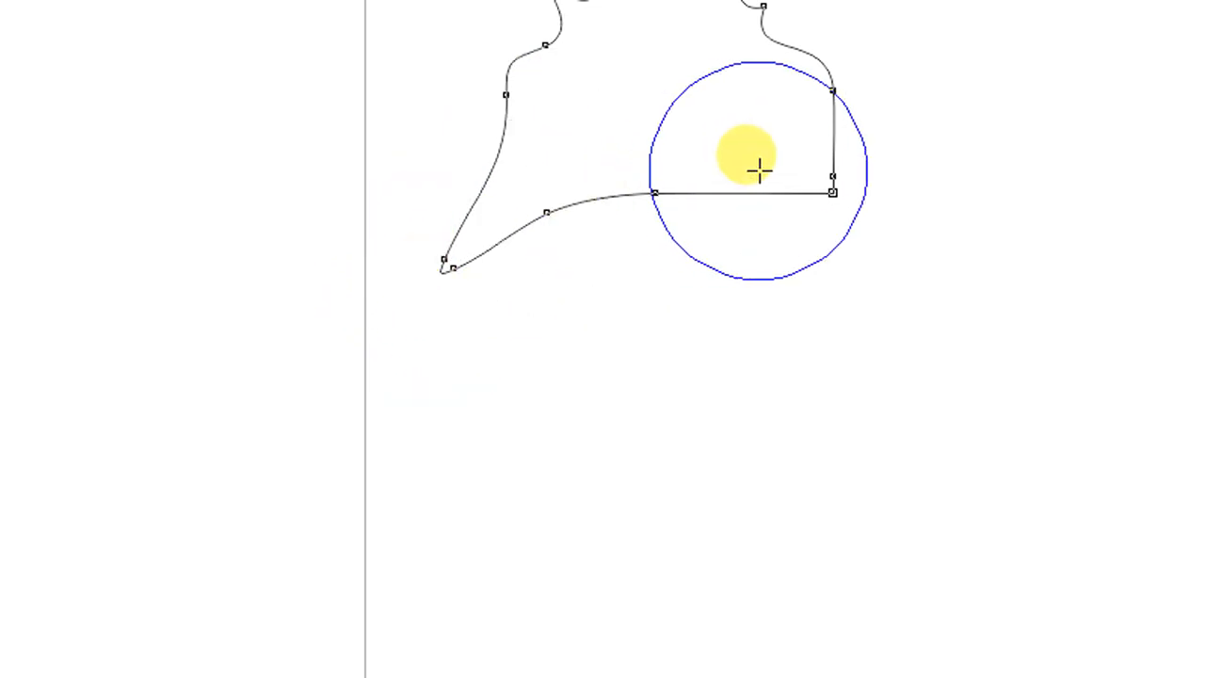
pyautogui.moveTo(812, 188)
pyautogui.mouseDown()
pyautogui.moveTo(845, 220)
pyautogui.moveTo(884, 310)
pyautogui.mouseUp()
pyautogui.moveTo(695, 185); pyautogui.dragTo(672, 315)
pyautogui.moveTo(799, 159)
pyautogui.mouseDown()
pyautogui.moveTo(1068, 148)
pyautogui.moveTo(667, 161)
pyautogui.moveTo(782, 172)
pyautogui.moveTo(897, 211)
pyautogui.mouseUp()
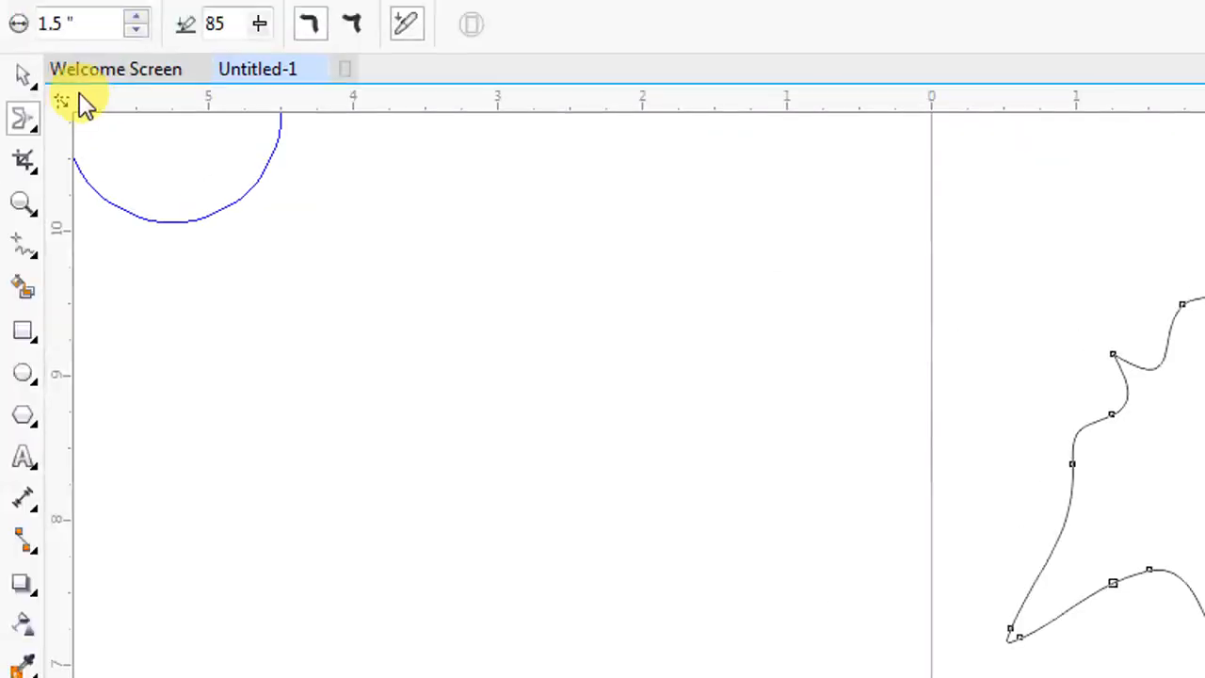
# Delete the smeared shape and draw a new rectangle about 2.7 by 2.25 inches in the upper part of the page
pyautogui.press('space')
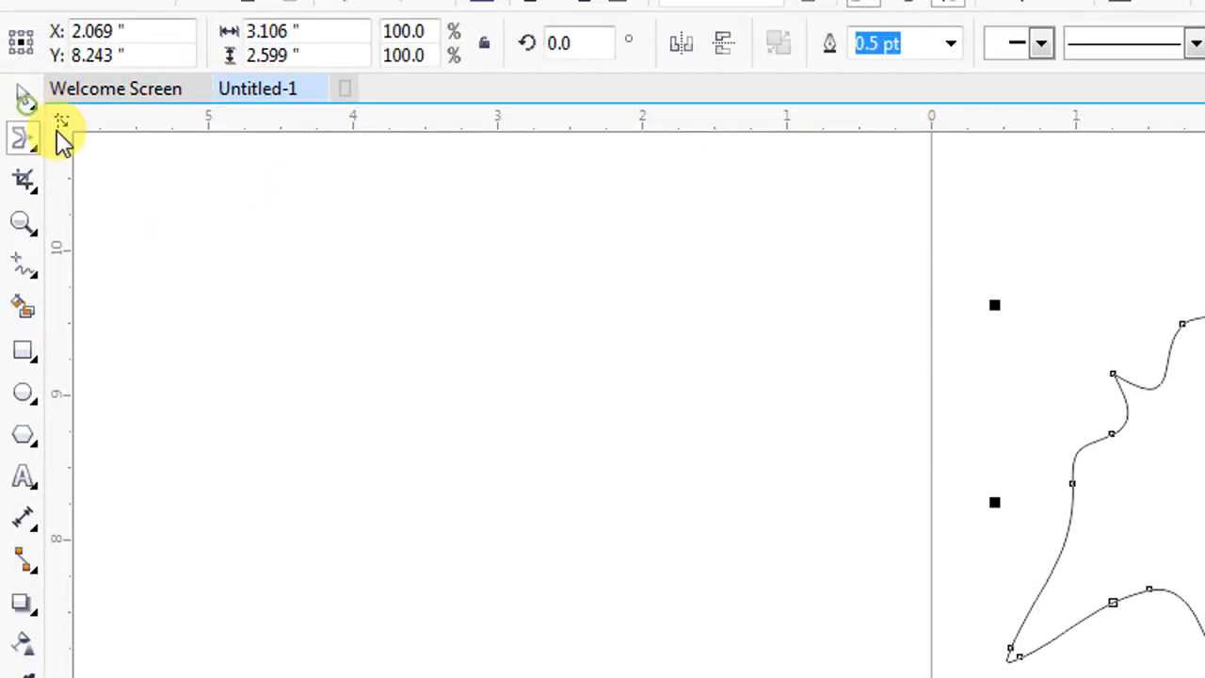
pyautogui.press('Delete')
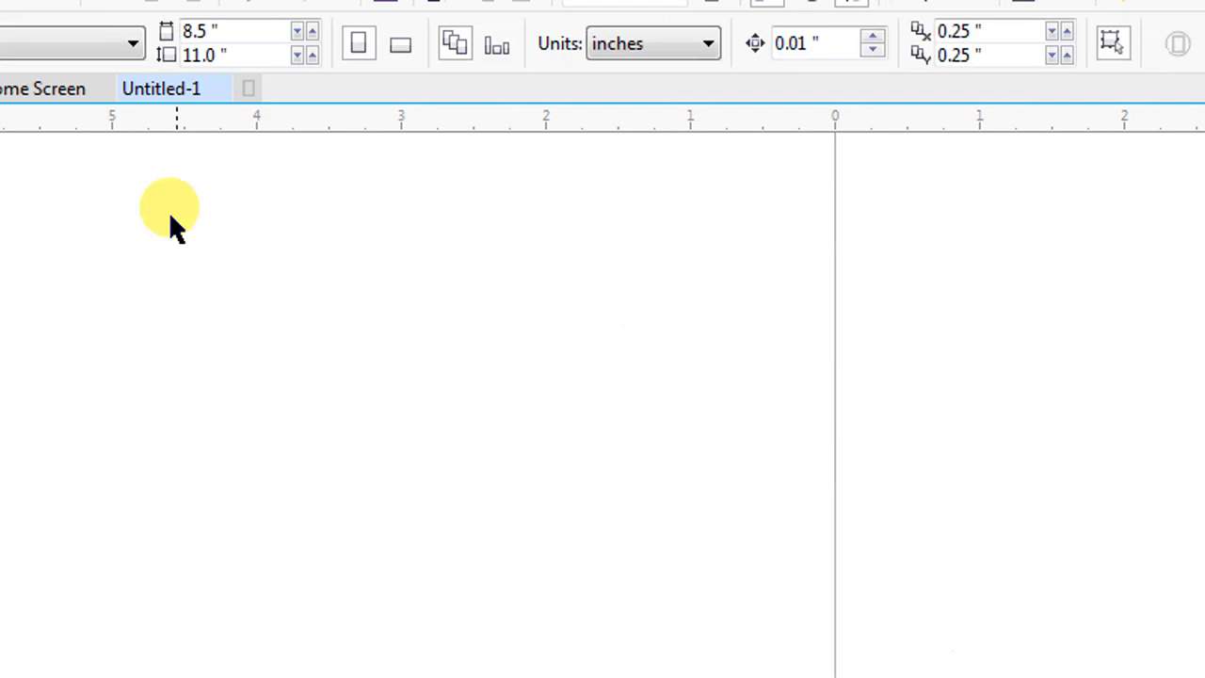
pyautogui.click(19, 141)
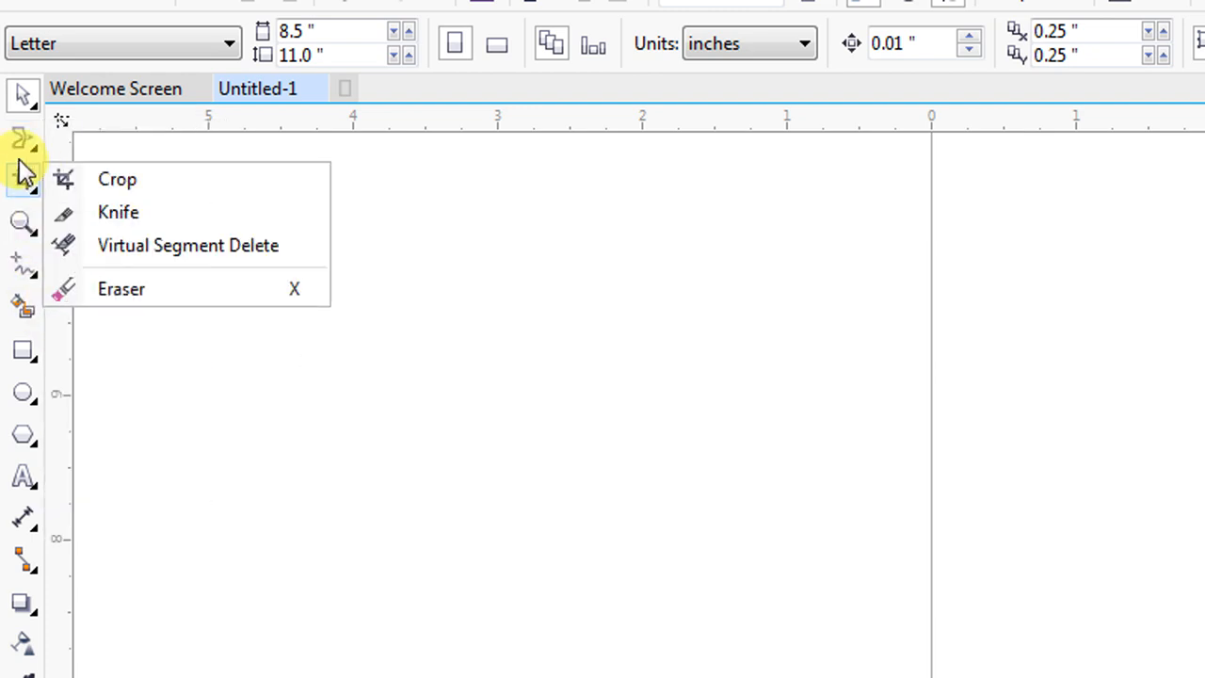
pyautogui.click(23, 351)
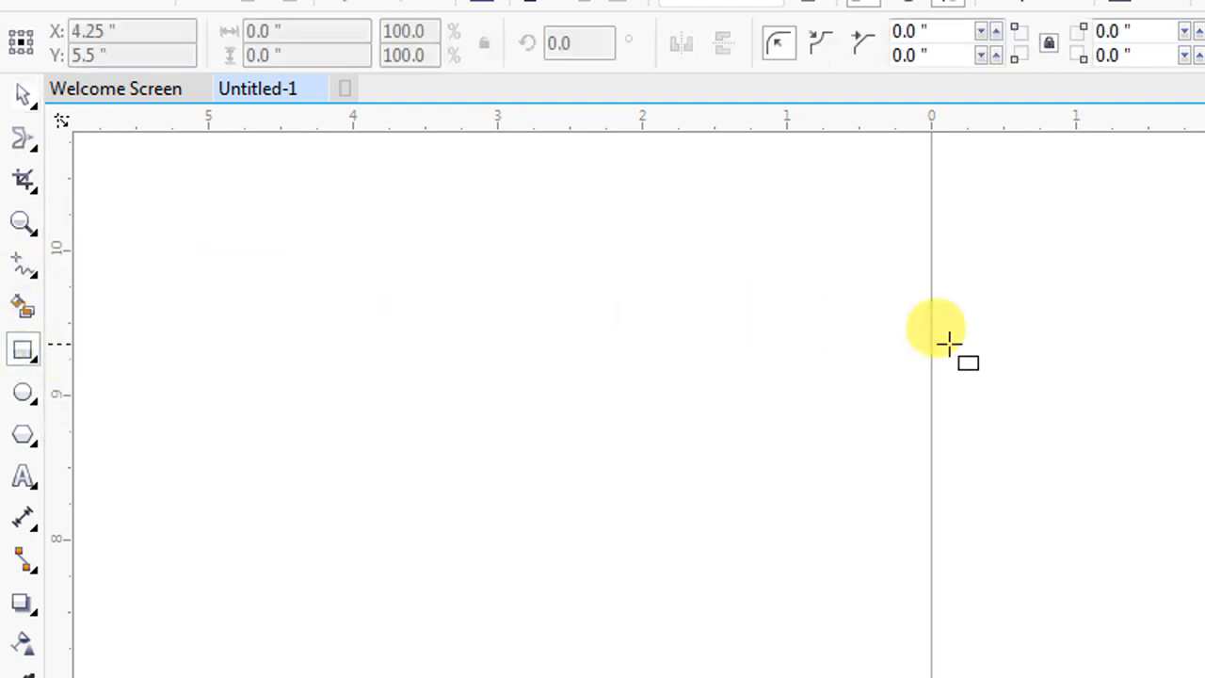
pyautogui.moveTo(684, 308); pyautogui.dragTo(1077, 635)
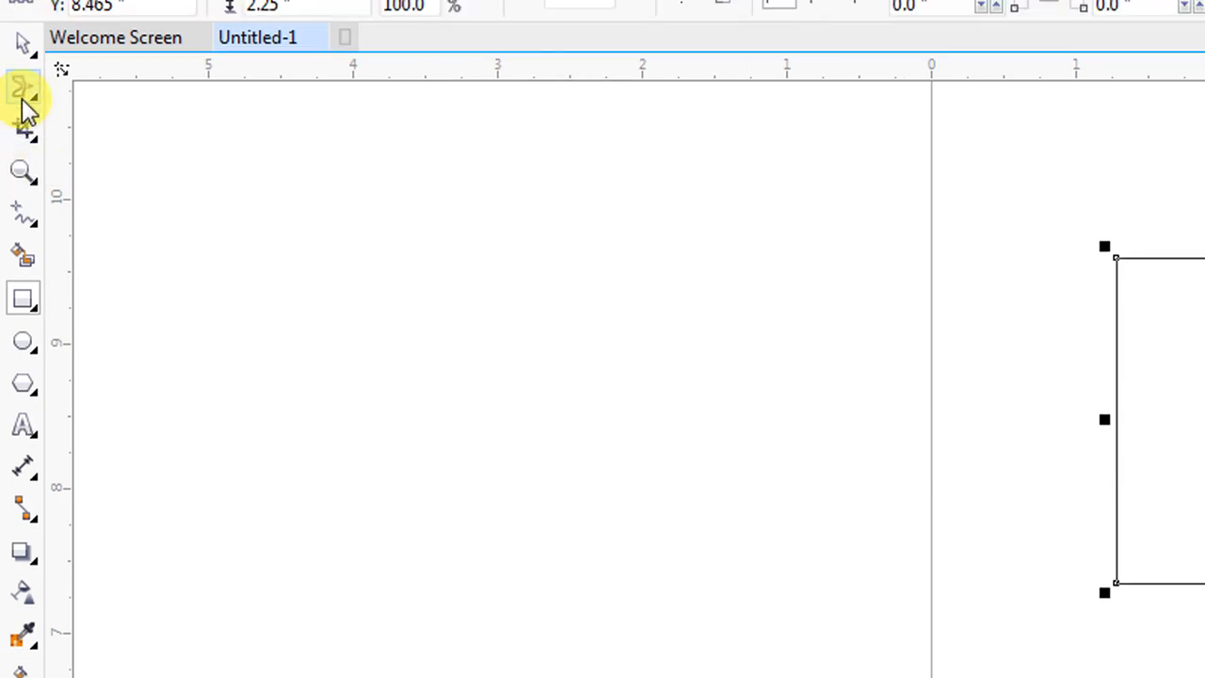
# Twirl the middle of the rectangle's right and bottom edges into counterclockwise spirals, using a 1.5-inch nib and a rate of 50
pyautogui.click(23, 75)
pyautogui.click(169, 213)
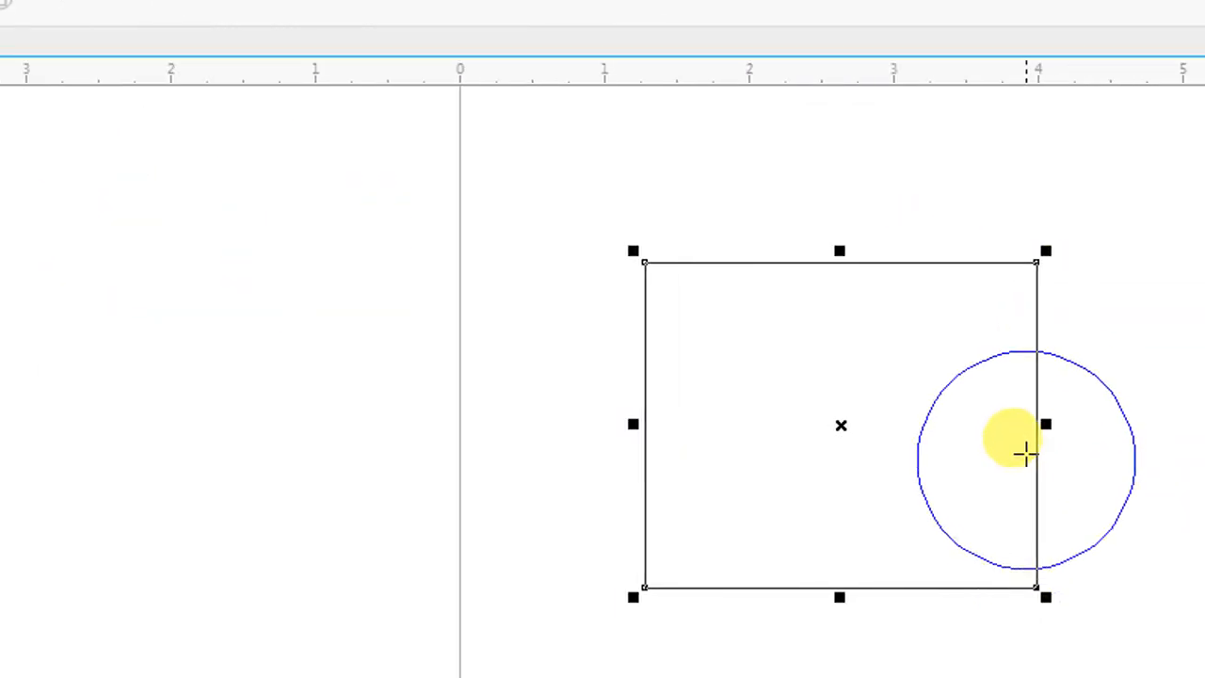
pyautogui.moveTo(1035, 412); pyautogui.dragTo(1016, 410)
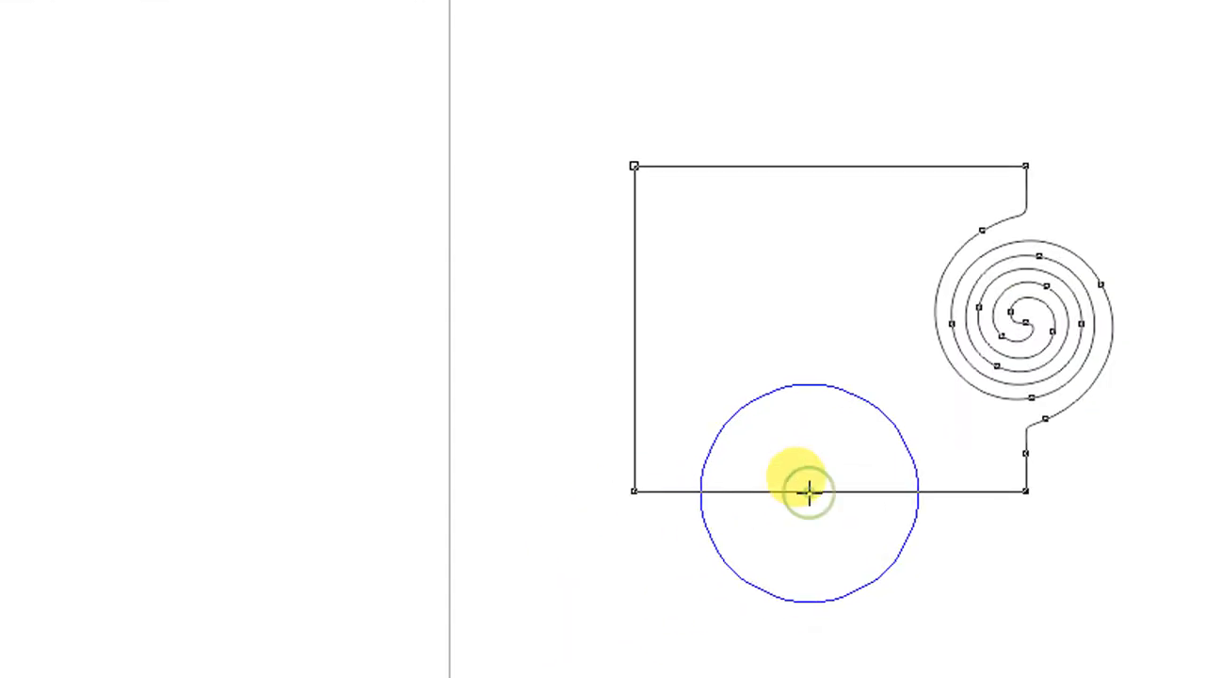
pyautogui.moveTo(807, 489); pyautogui.dragTo(805, 485)
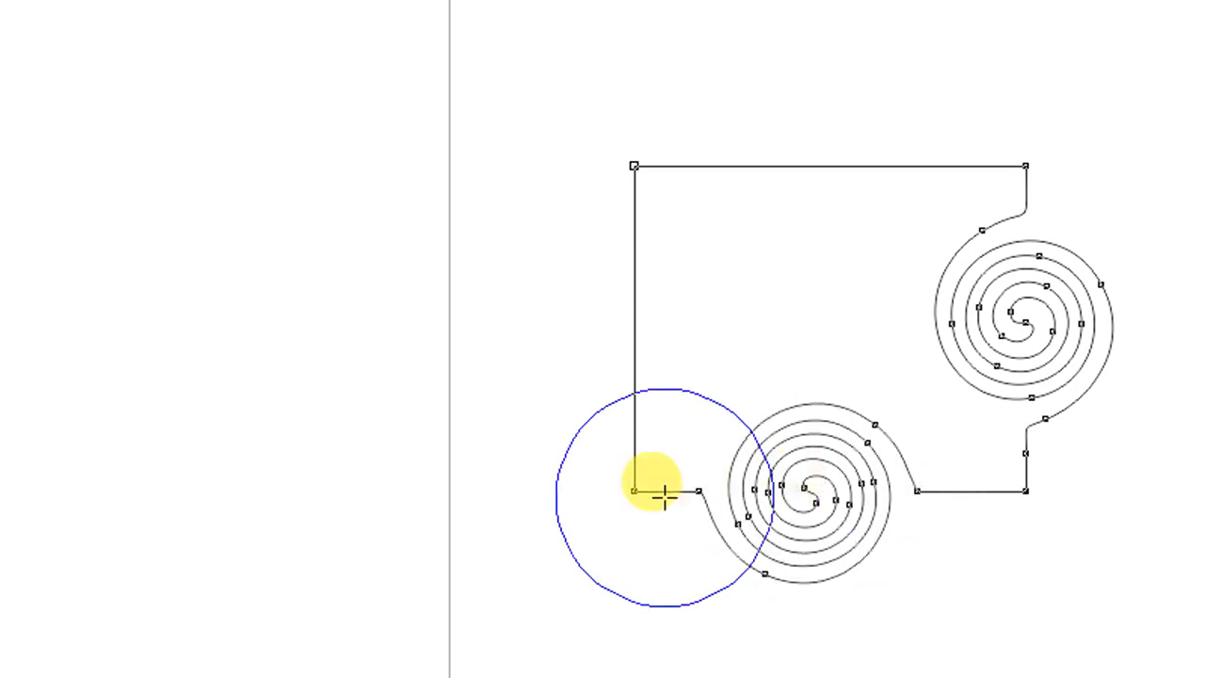
pyautogui.rightClick(597, 291)
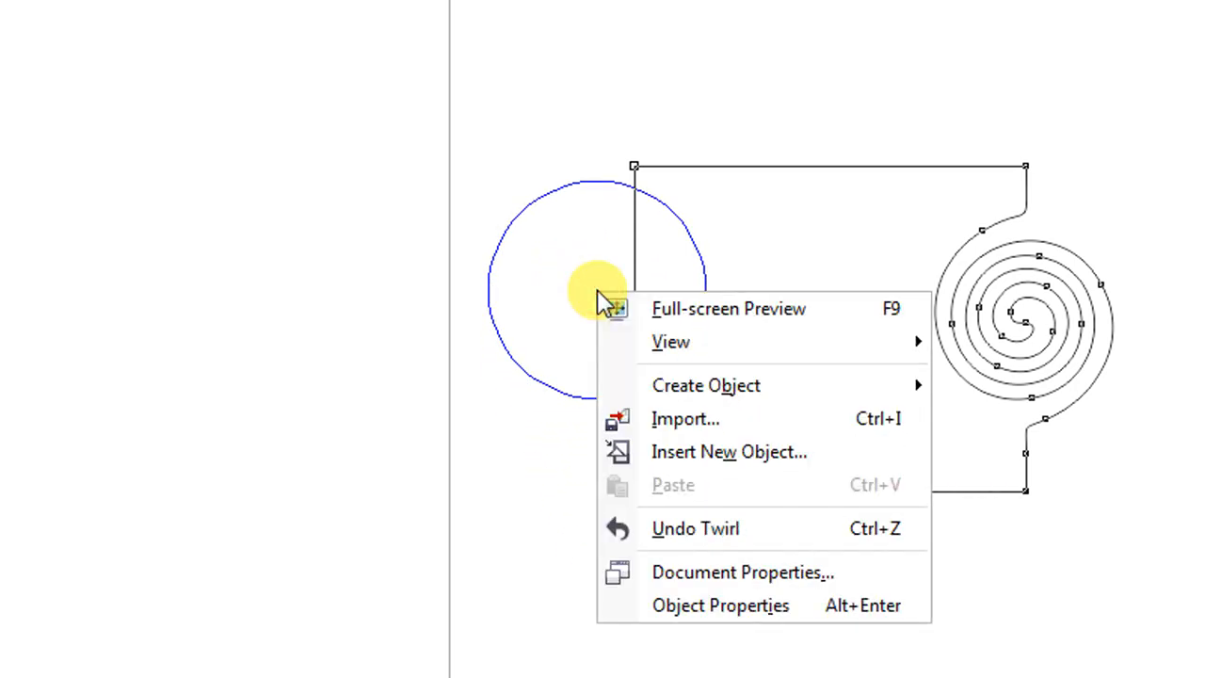
pyautogui.click(647, 286)
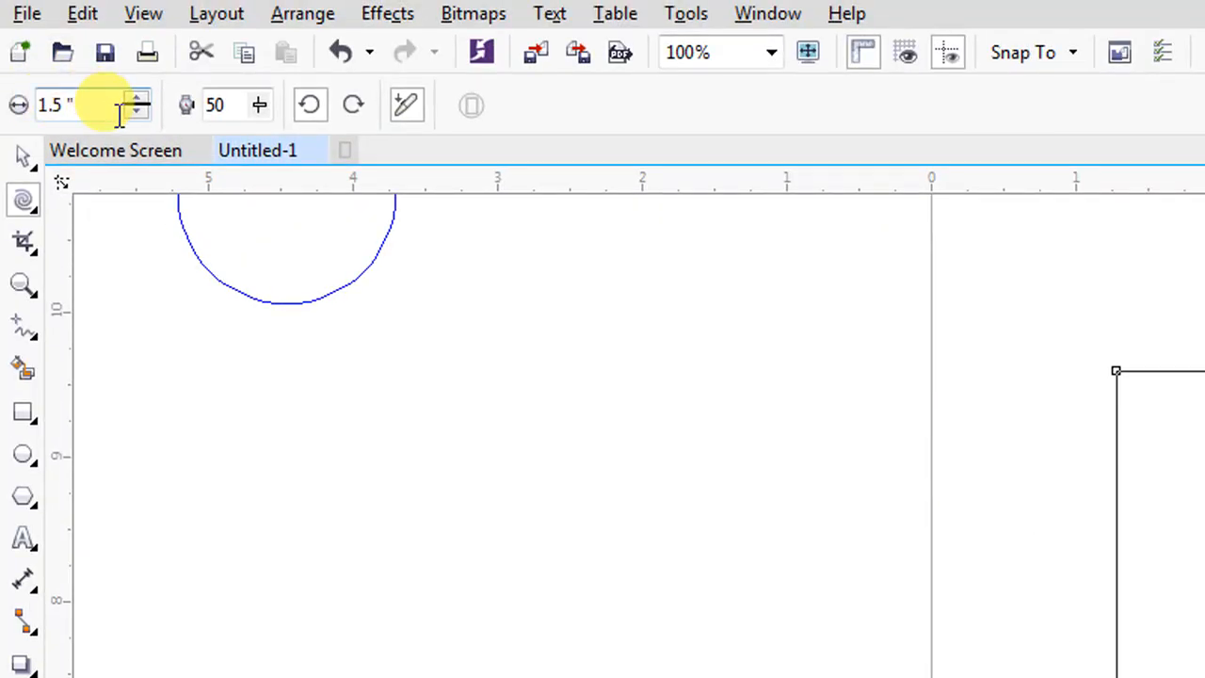
# Reduce the Twirl tool's nib size to 0.93 inches
pyautogui.click(132, 113)
pyautogui.click(132, 113)
pyautogui.click(132, 113)
pyautogui.click(132, 113)
pyautogui.click(132, 113)
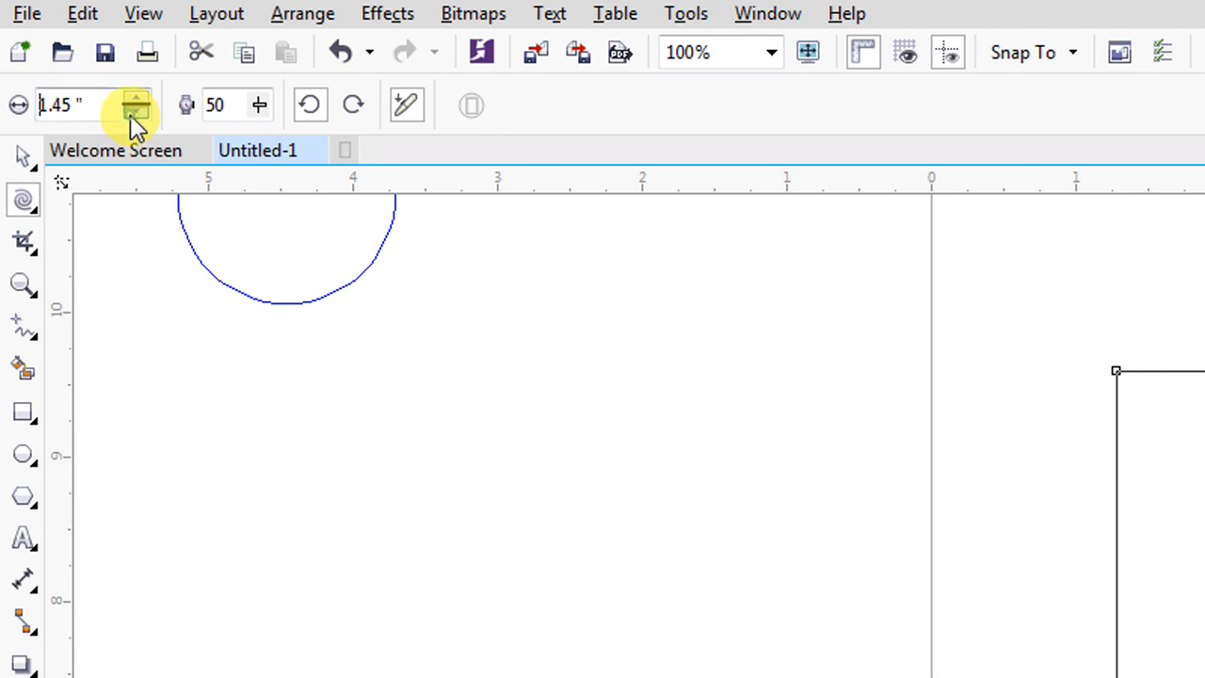
pyautogui.click(131, 113)
pyautogui.click(132, 113)
pyautogui.click(132, 113)
pyautogui.click(132, 113)
pyautogui.click(132, 113)
pyautogui.click(132, 113)
pyautogui.click(132, 113)
pyautogui.click(132, 112)
pyautogui.click(132, 113)
pyautogui.click(132, 112)
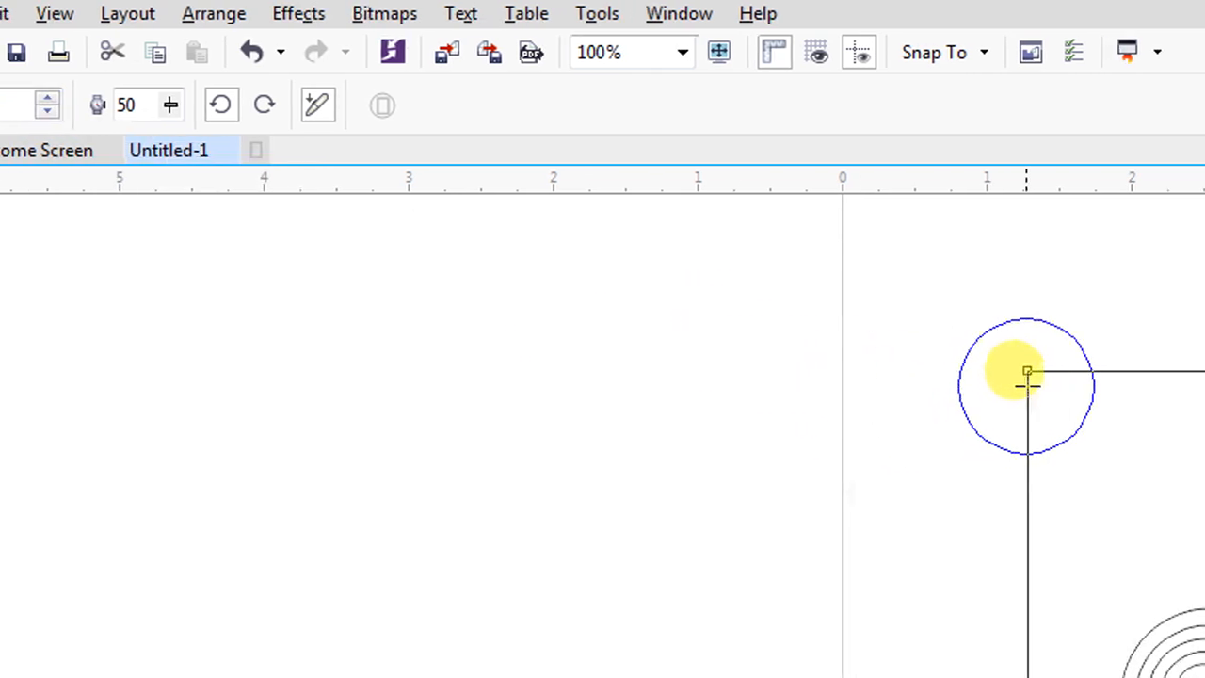
# Twirl small spirals into the upper-left corner, the middle of the left edge and the lower-left corner of the rectangle
pyautogui.moveTo(1019, 379); pyautogui.dragTo(1020, 381)
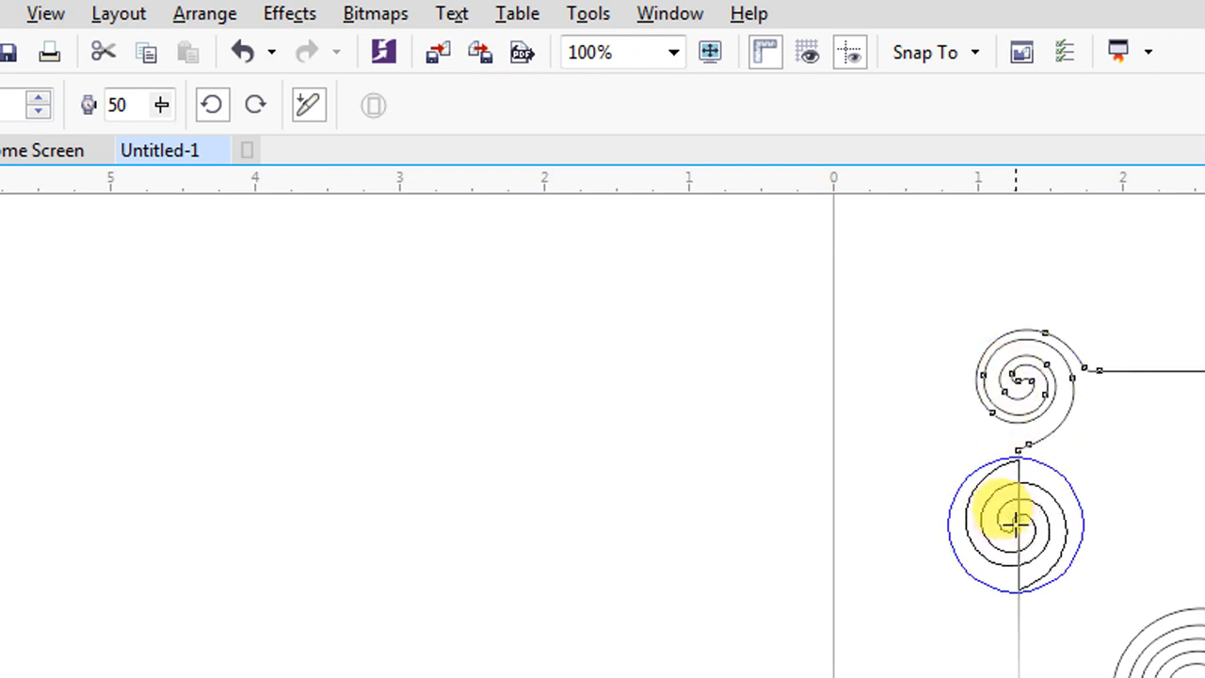
pyautogui.moveTo(1015, 523); pyautogui.dragTo(1015, 524)
pyautogui.moveTo(996, 571); pyautogui.dragTo(1000, 557)
# Twirl two small spirals into the top edge, one near its middle and one closer to the upper-right corner
pyautogui.moveTo(1029, 294); pyautogui.dragTo(1023, 296)
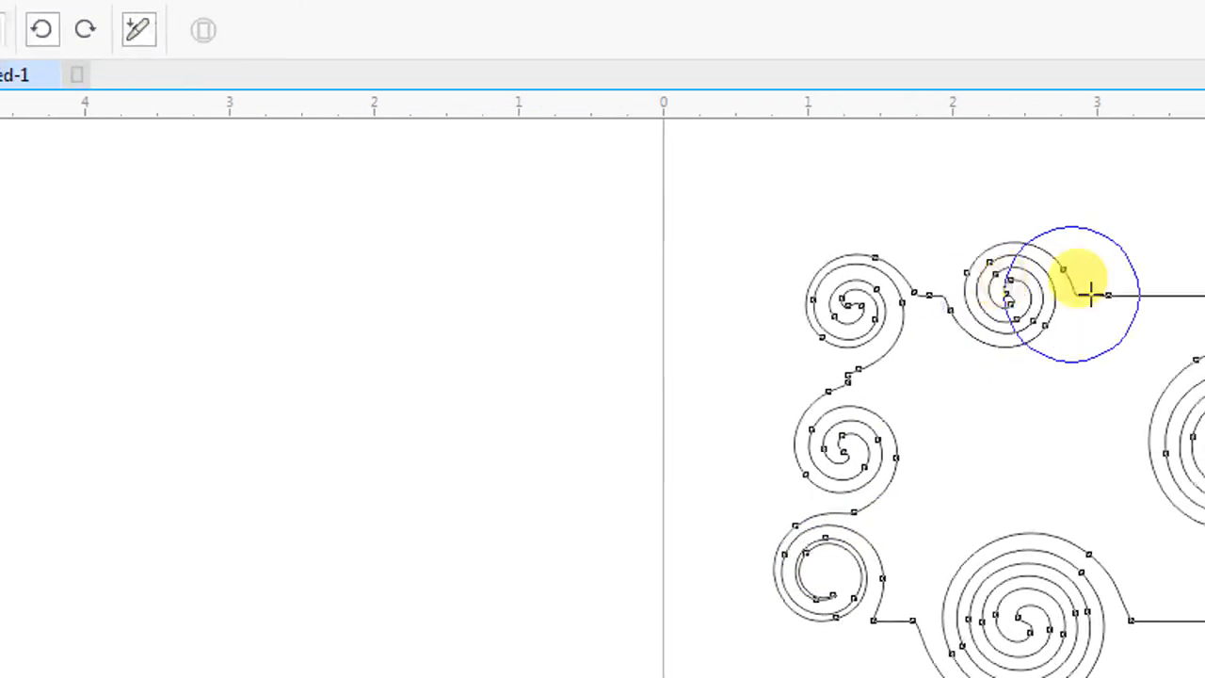
pyautogui.moveTo(1170, 292); pyautogui.dragTo(1170, 293)
pyautogui.moveTo(1023, 295); pyautogui.dragTo(1023, 294)
pyautogui.moveTo(951, 446)
pyautogui.mouseDown()
pyautogui.moveTo(909, 472)
pyautogui.moveTo(885, 426)
pyautogui.mouseUp()
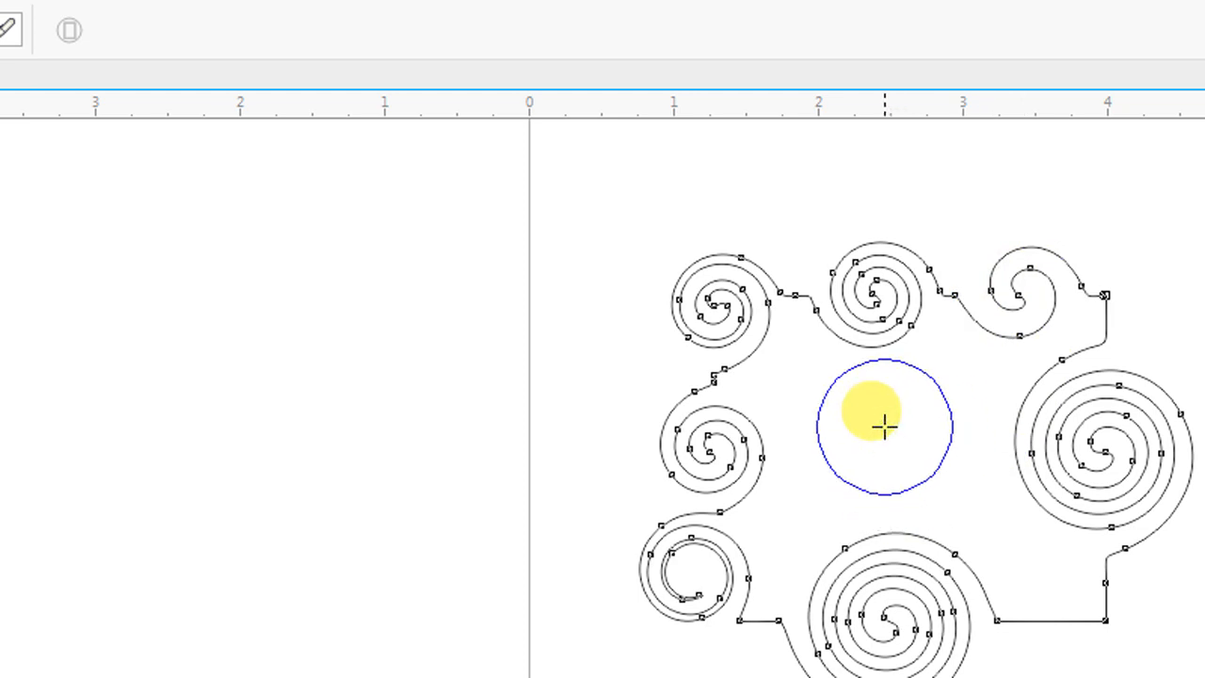
# Twirl small spirals into the lower-right and upper-right corners of the shape and return to the Pick tool
pyautogui.moveTo(885, 427)
pyautogui.mouseDown()
pyautogui.moveTo(1094, 602)
pyautogui.moveTo(1100, 622)
pyautogui.mouseUp()
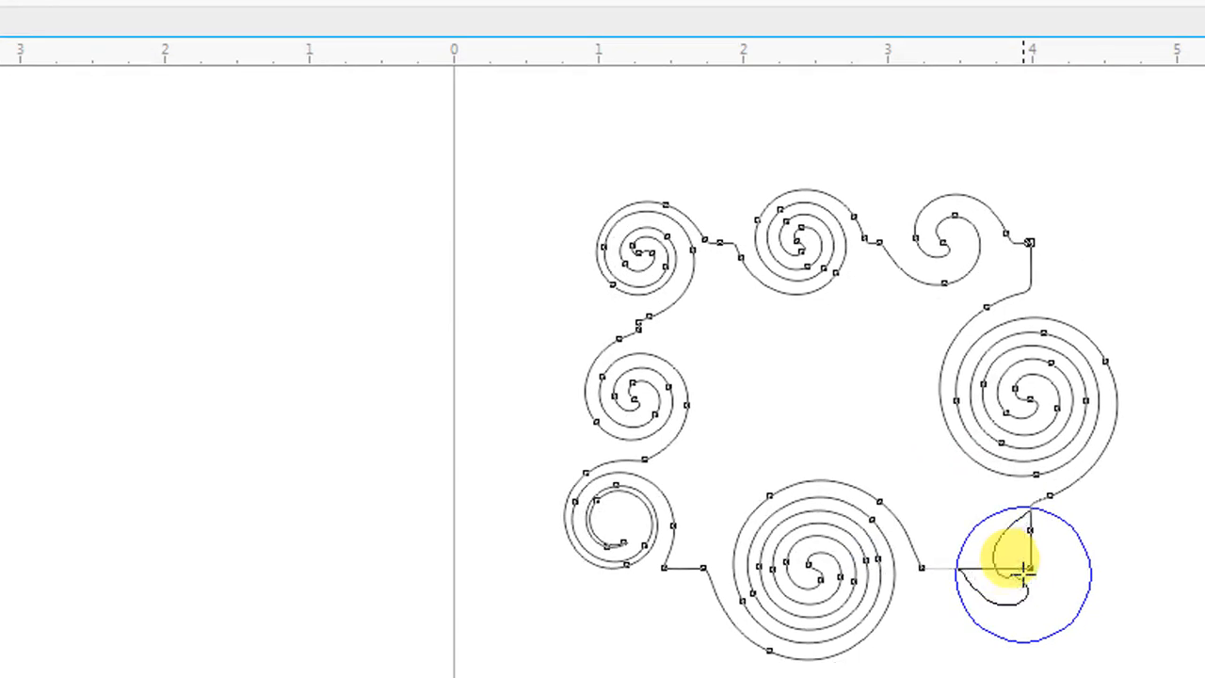
pyautogui.moveTo(1023, 574); pyautogui.dragTo(1023, 574)
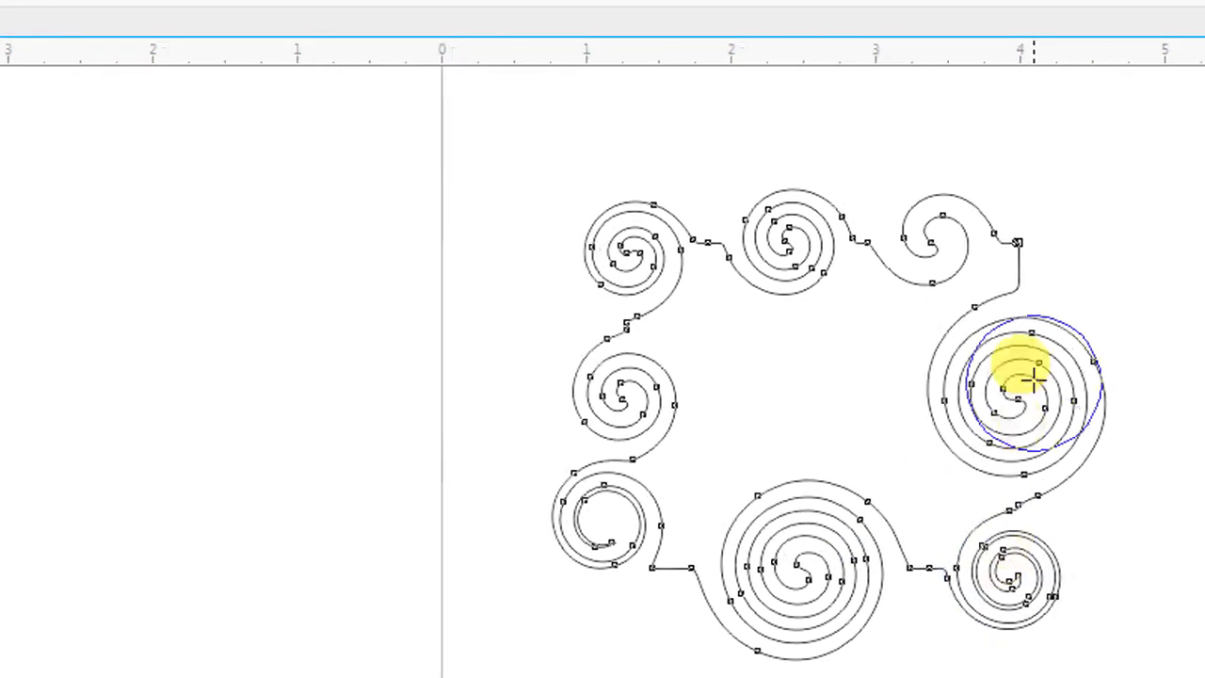
pyautogui.moveTo(1003, 247); pyautogui.dragTo(1004, 246)
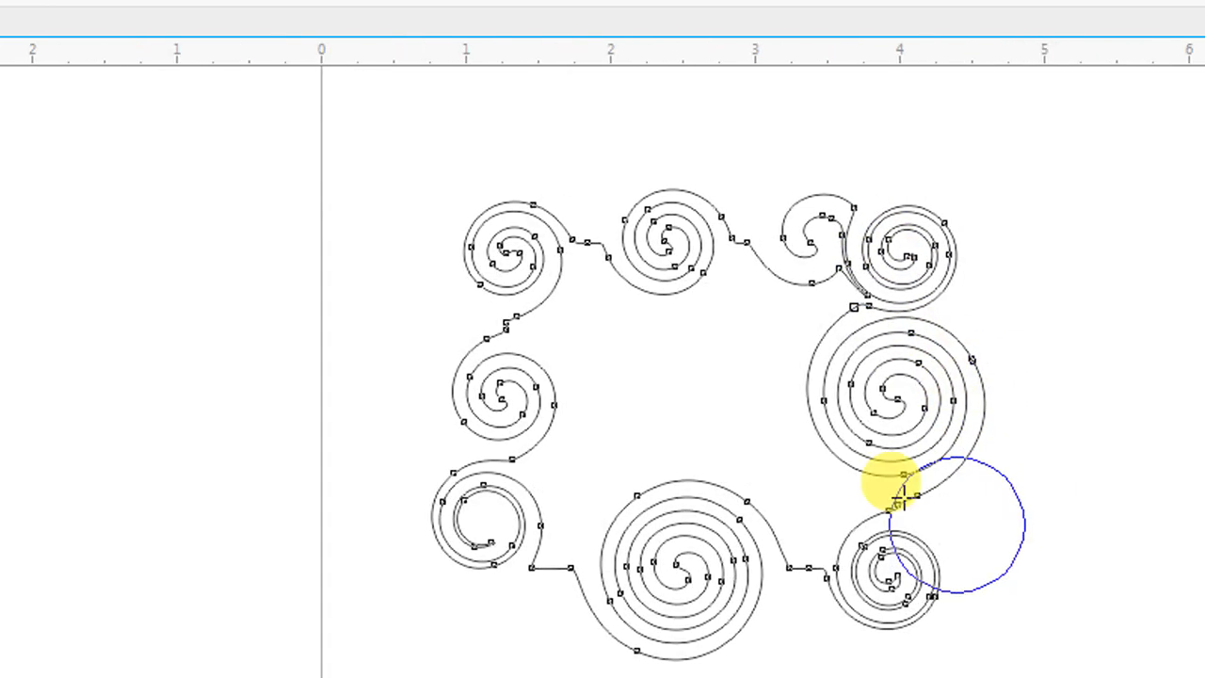
pyautogui.click(36, 122)
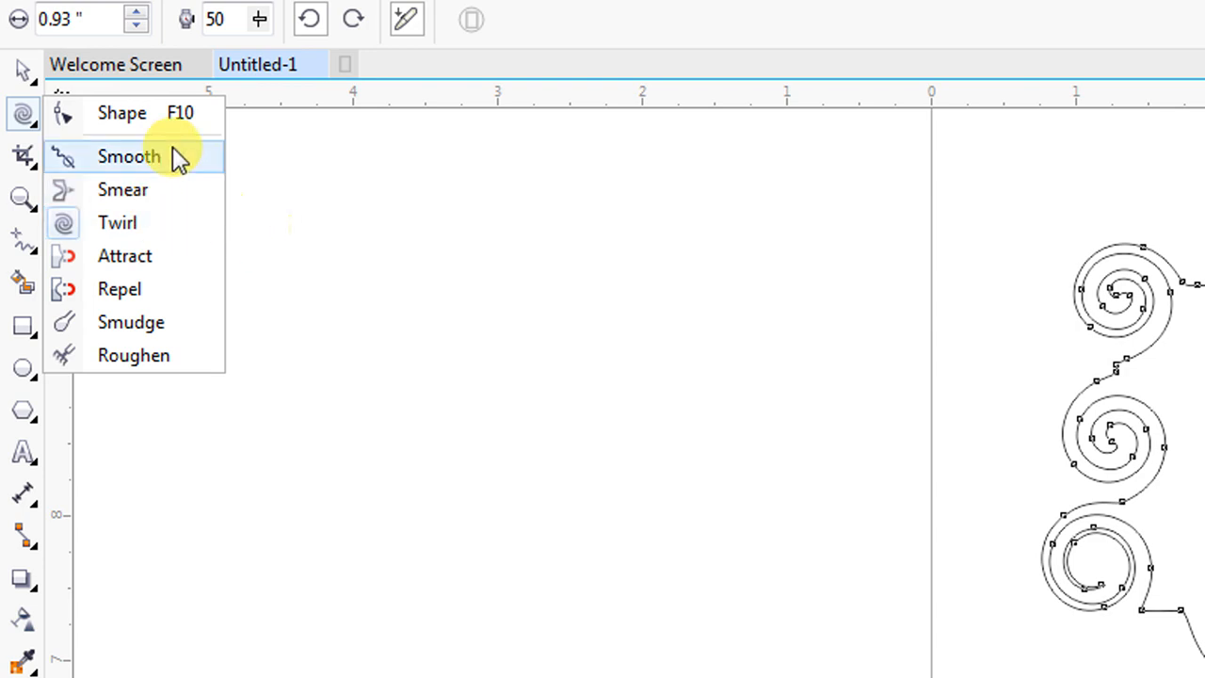
pyautogui.click(23, 70)
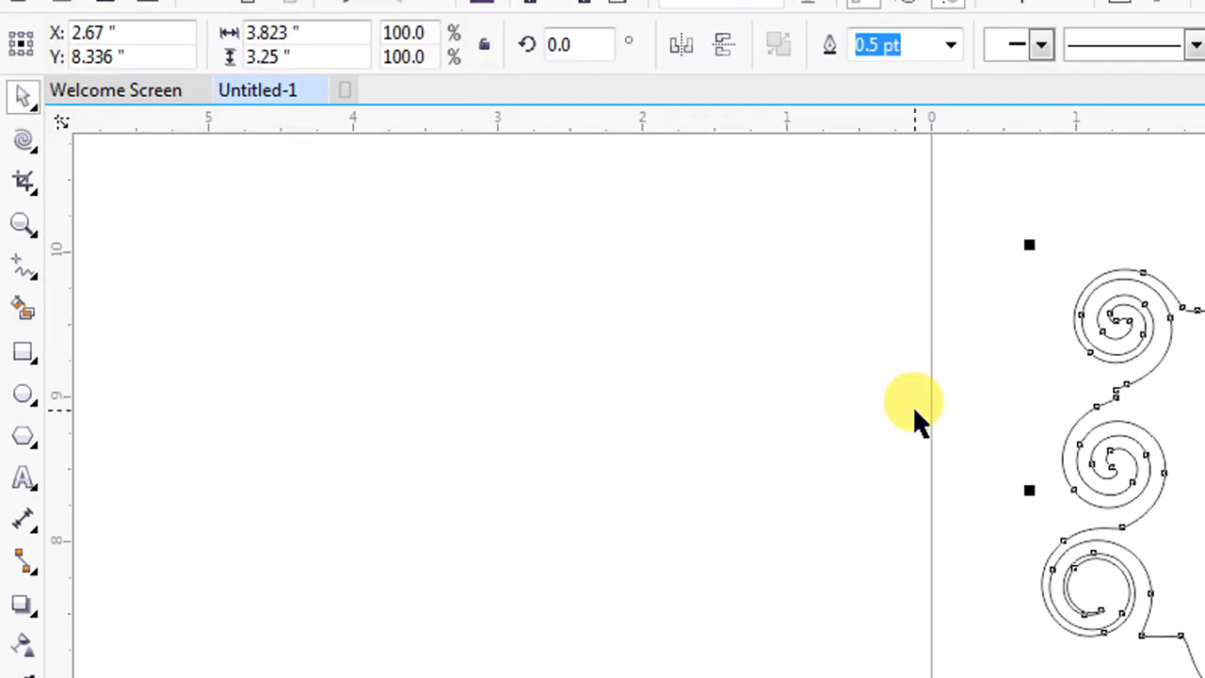